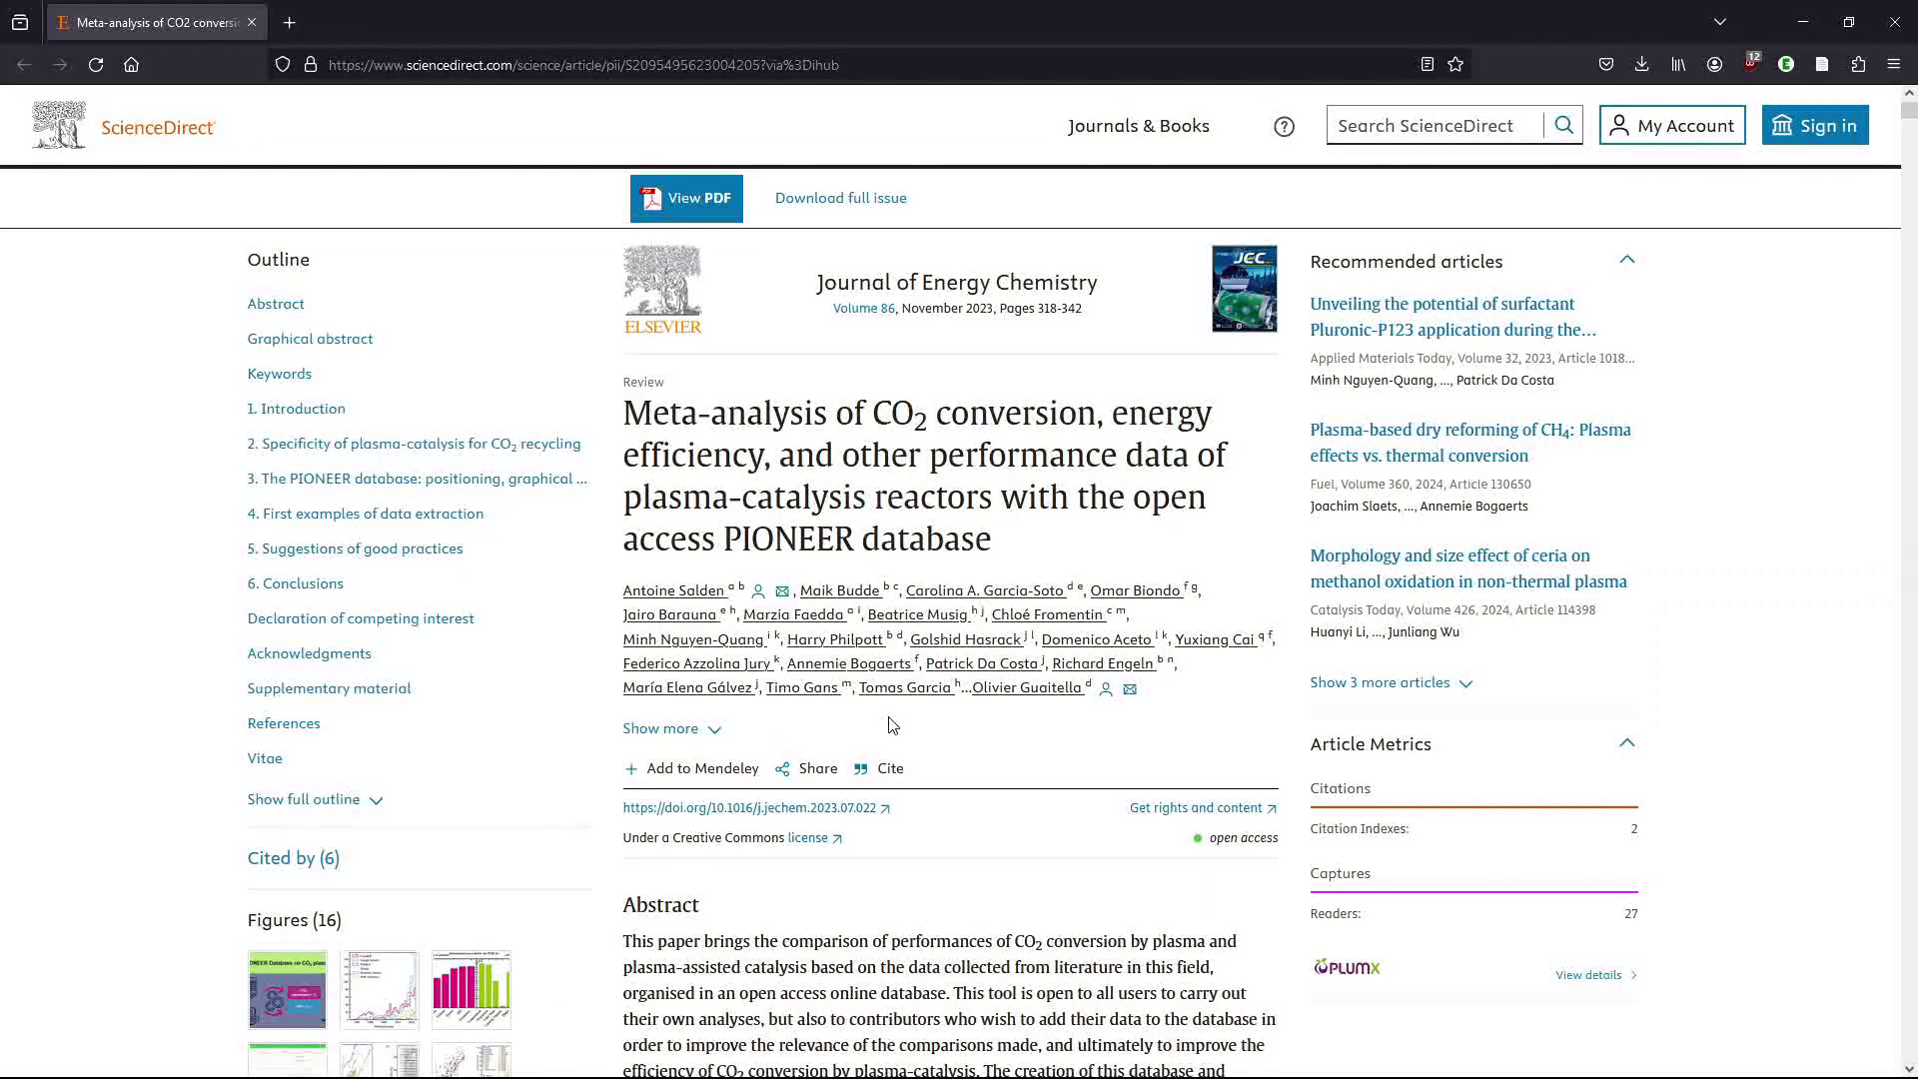
Open the PIONEER database from the db.co2pioneer.eu link in the article's introduction.
{"action": "scroll", "coordinate": [892, 724], "scroll_direction": "down", "scroll_amount": 15}
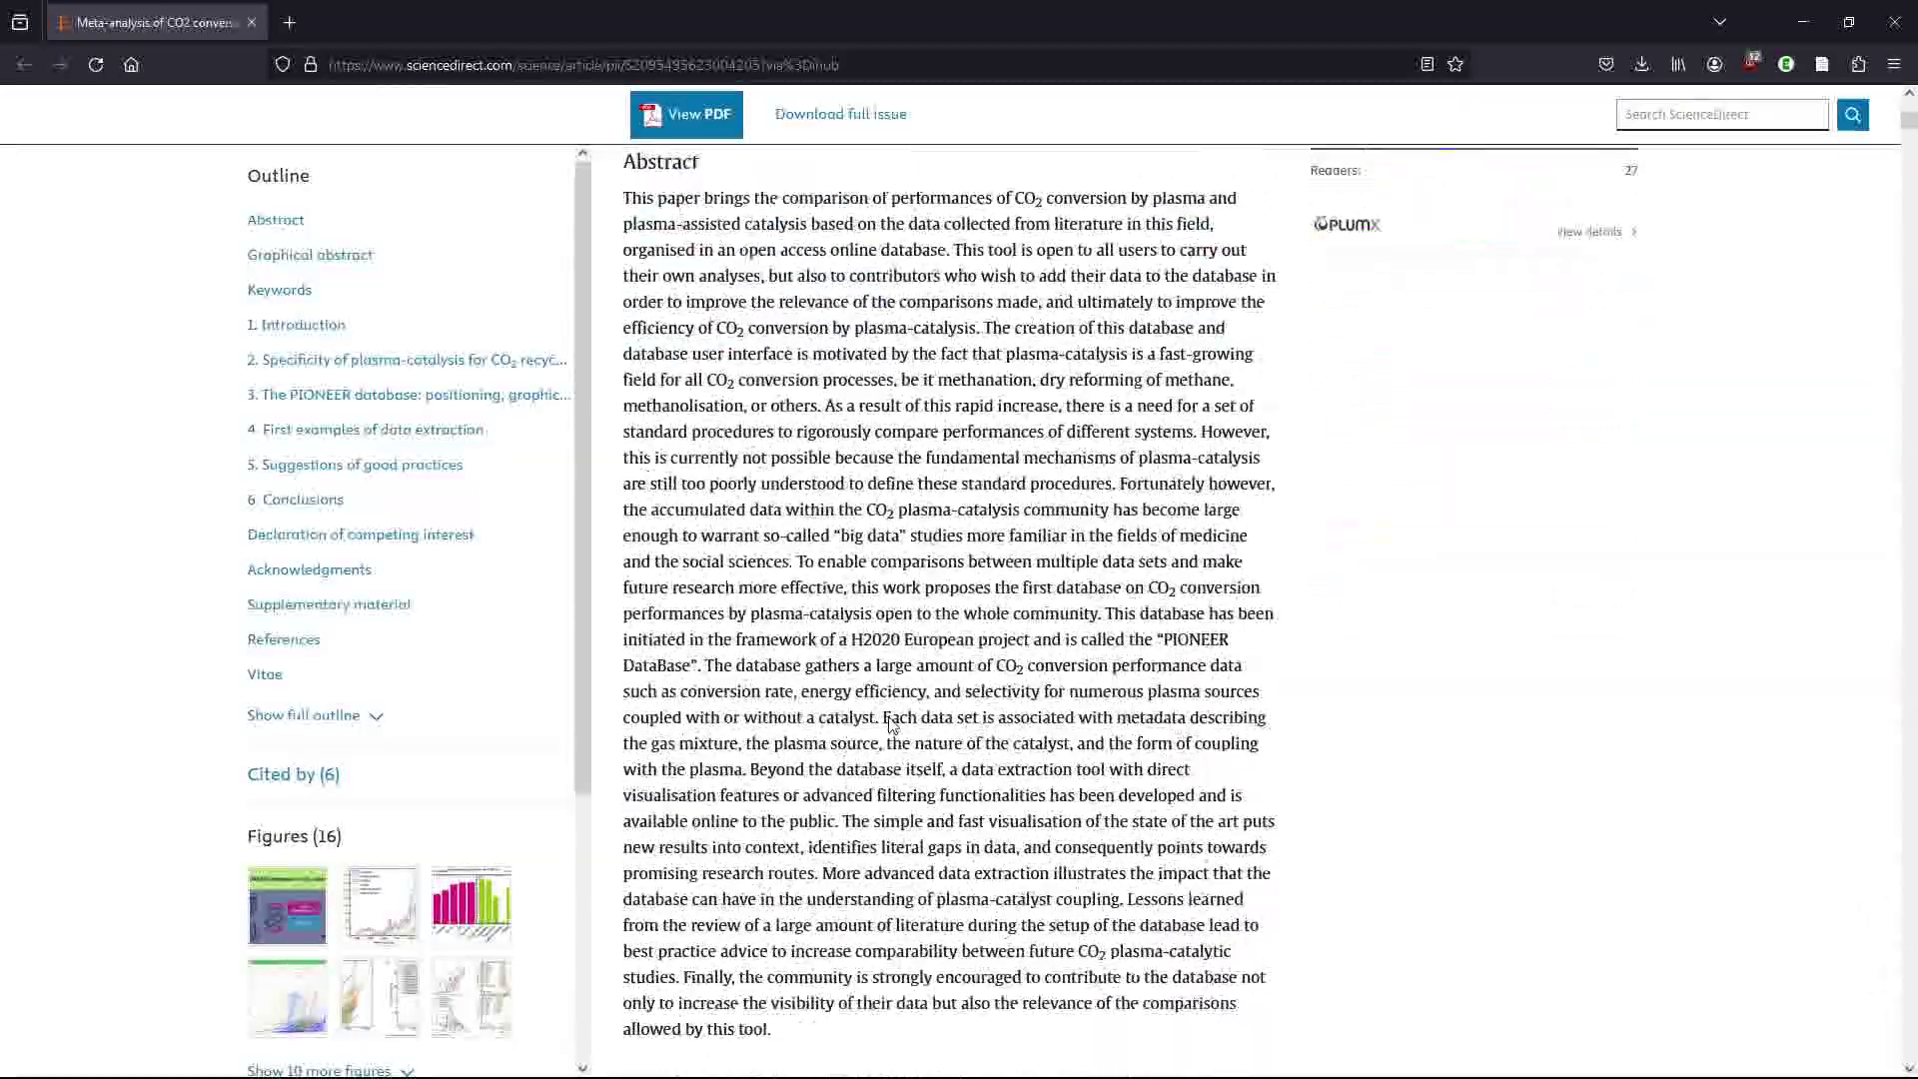
{"action": "scroll", "coordinate": [892, 724], "scroll_direction": "down", "scroll_amount": 15}
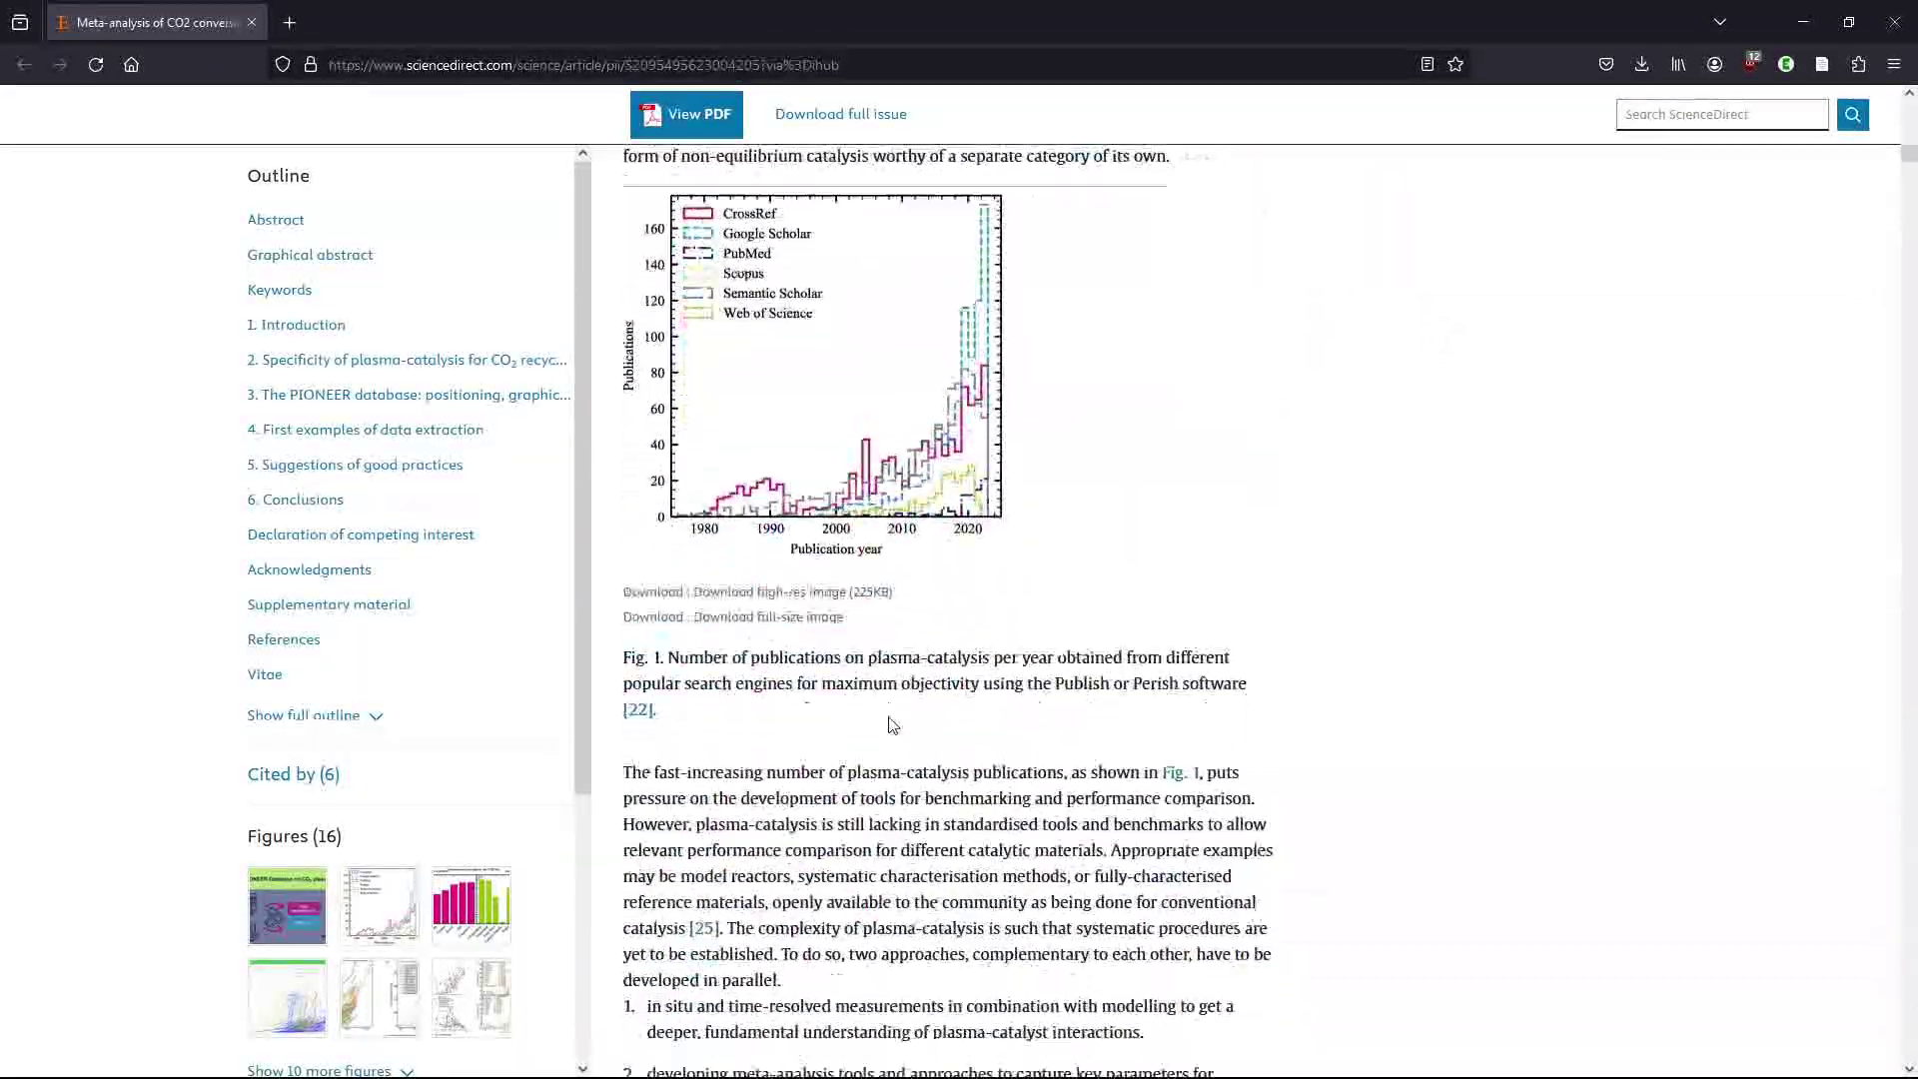
{"action": "scroll", "coordinate": [892, 724], "scroll_direction": "down", "scroll_amount": 5}
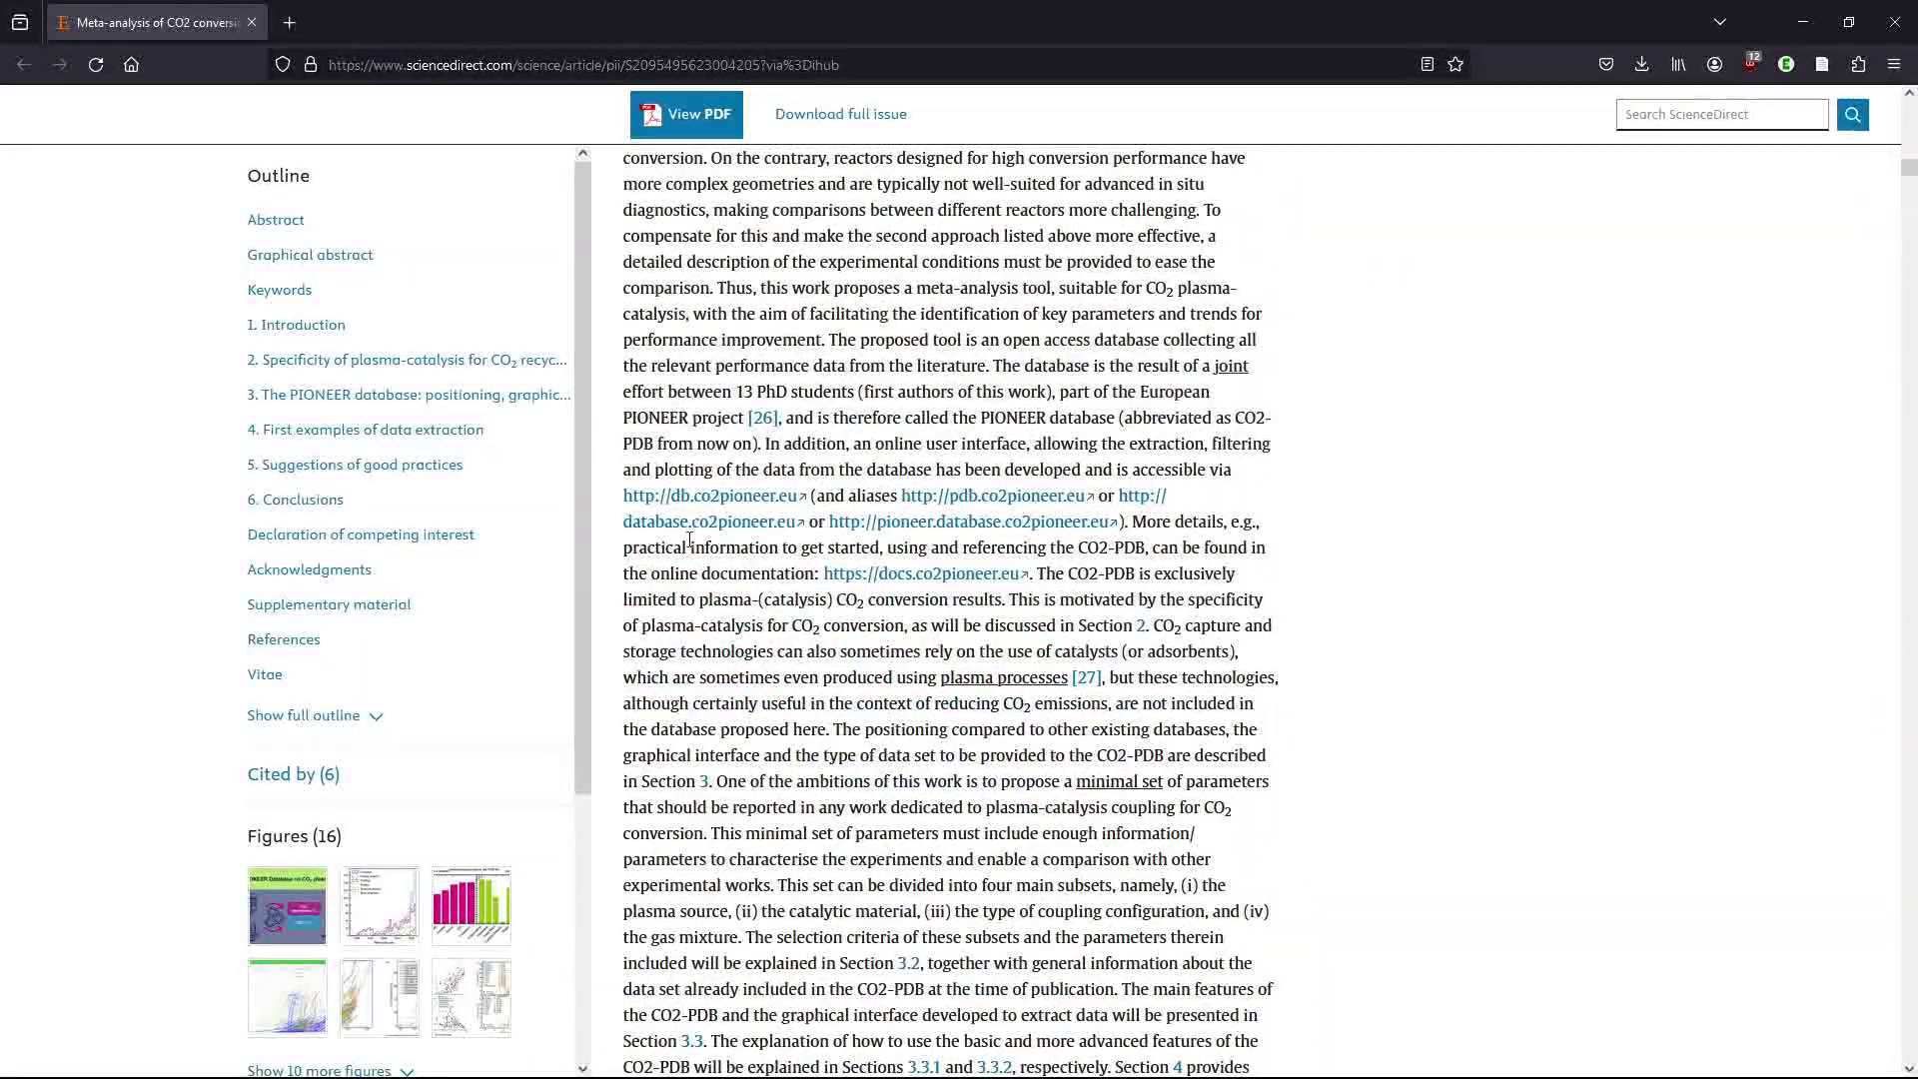
{"action": "left_click", "coordinate": [732, 500]}
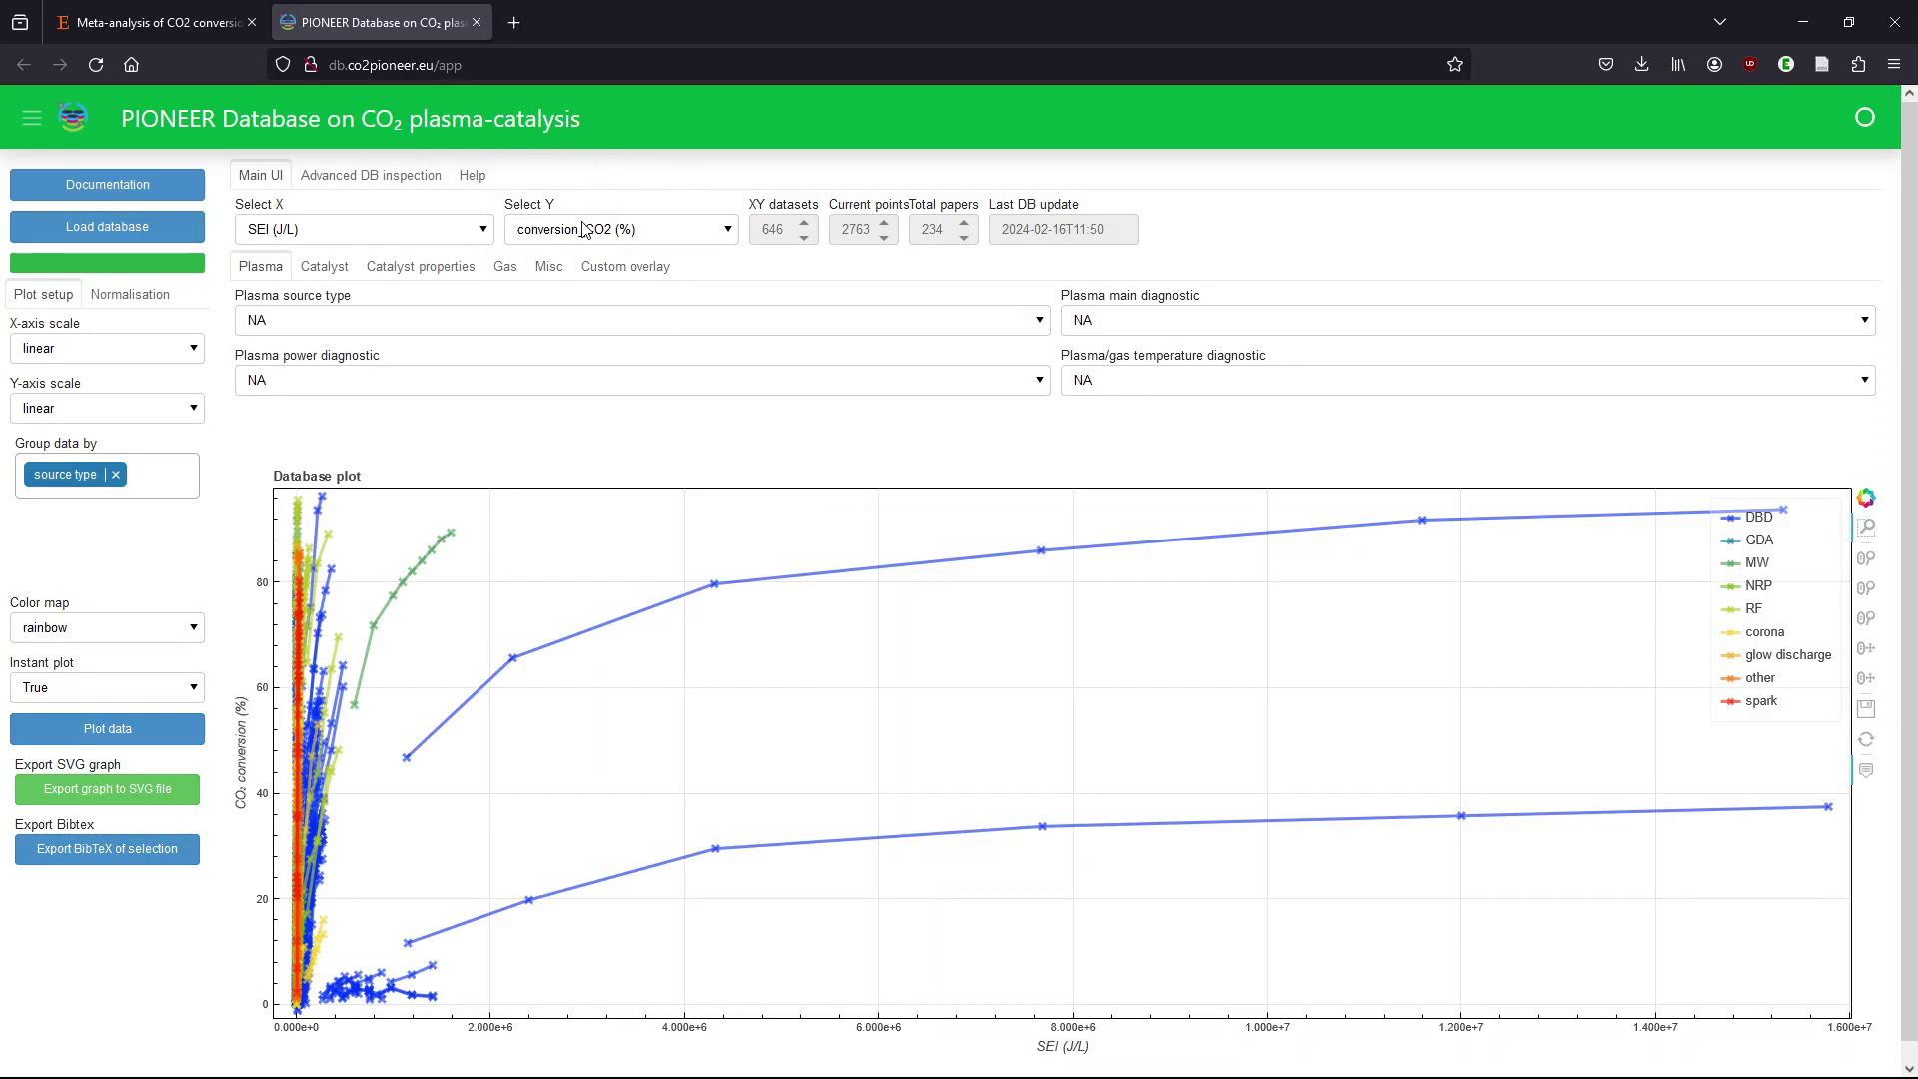
Set the plot's X variable to % CO2 (init. mix).
{"action": "left_click", "coordinate": [430, 231]}
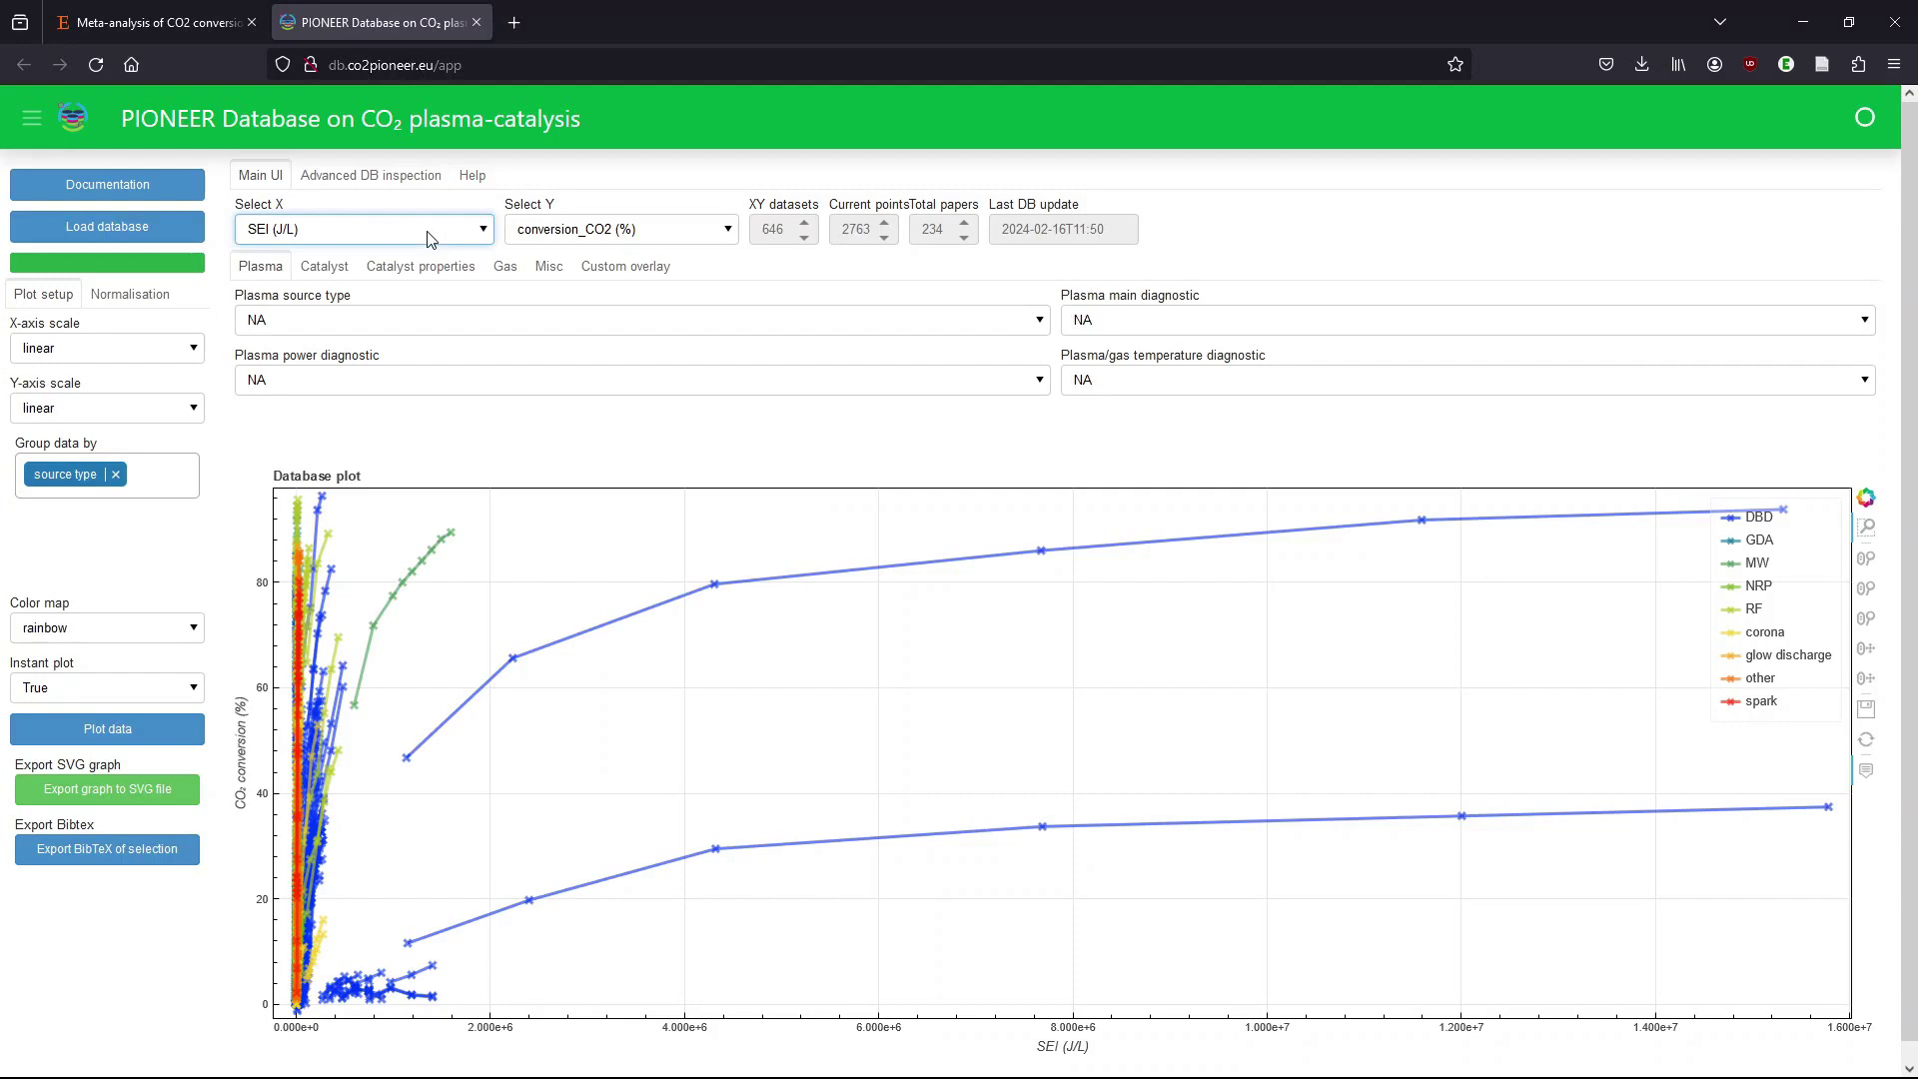
{"action": "left_click", "coordinate": [365, 257]}
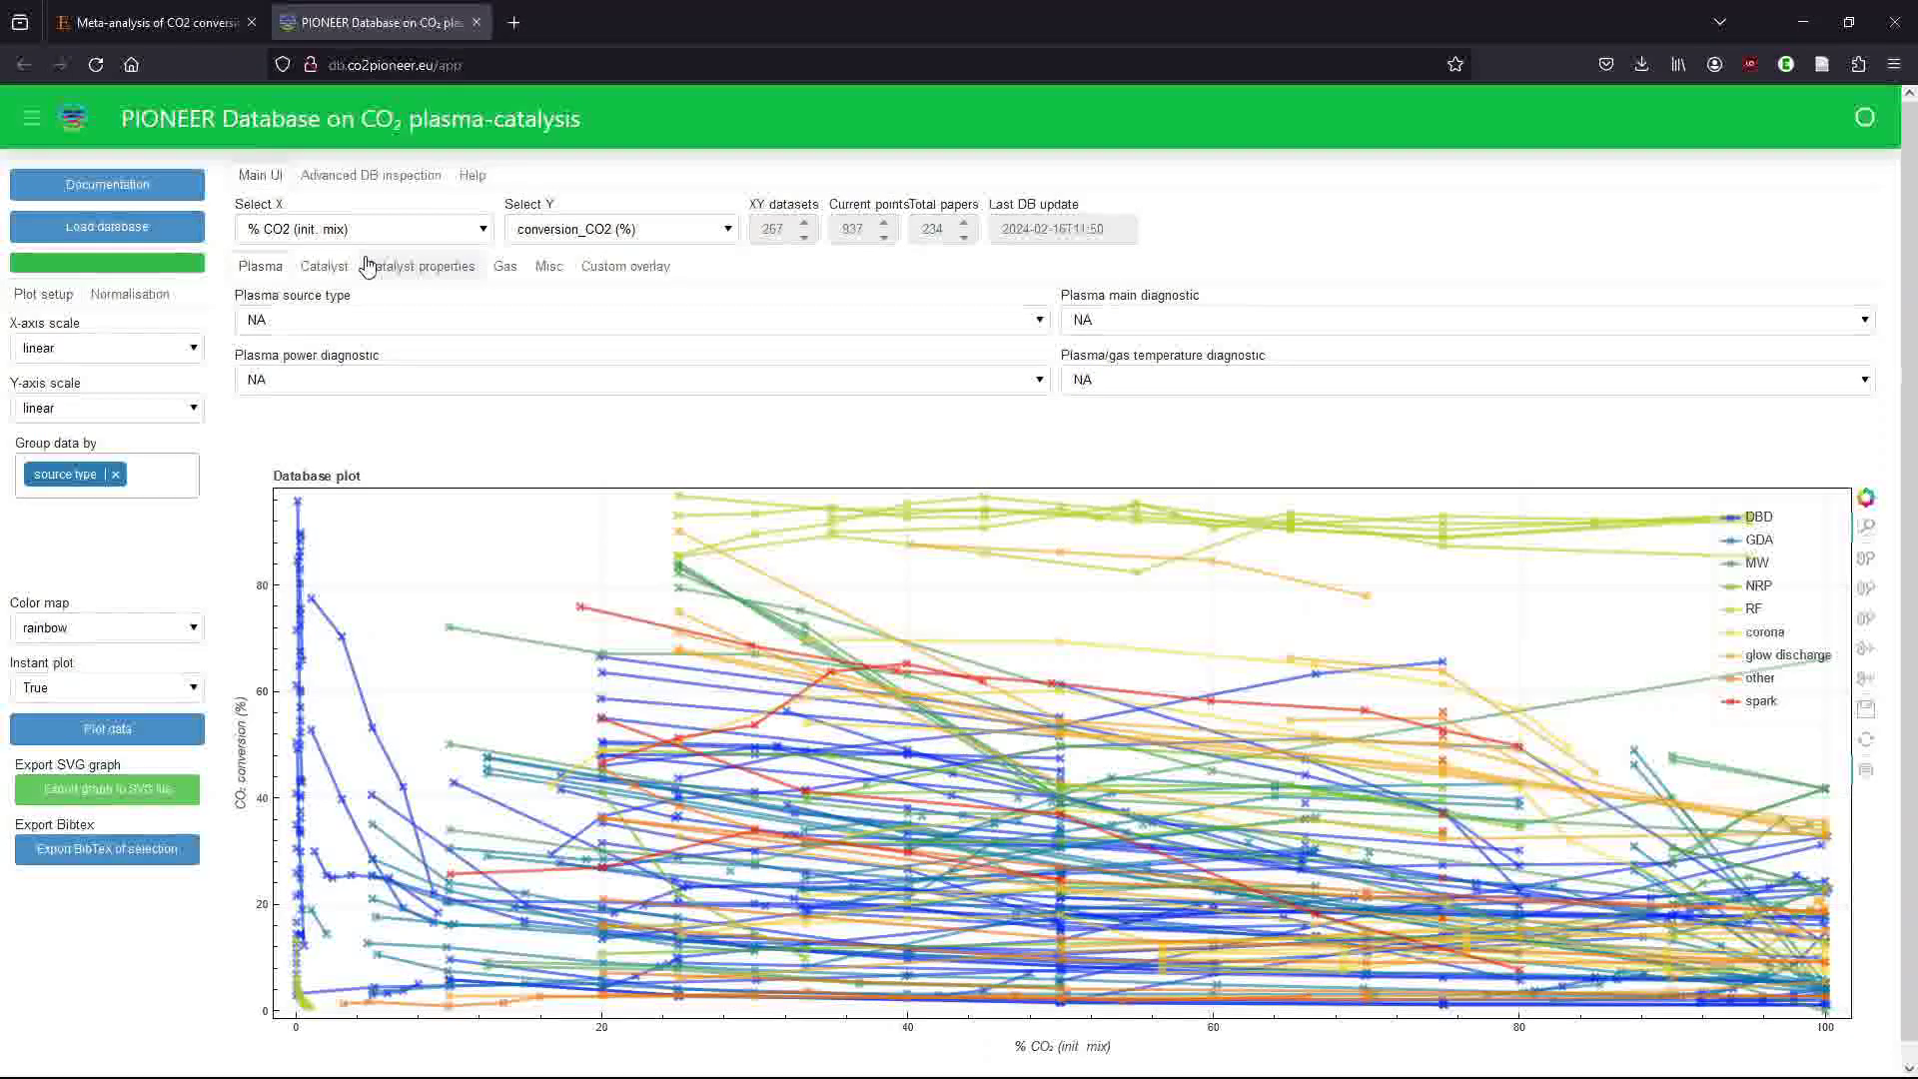
Filter the gas species to Ar and He, removing None, and set the gas combinatoric operator to OR.
{"action": "left_click", "coordinate": [504, 268]}
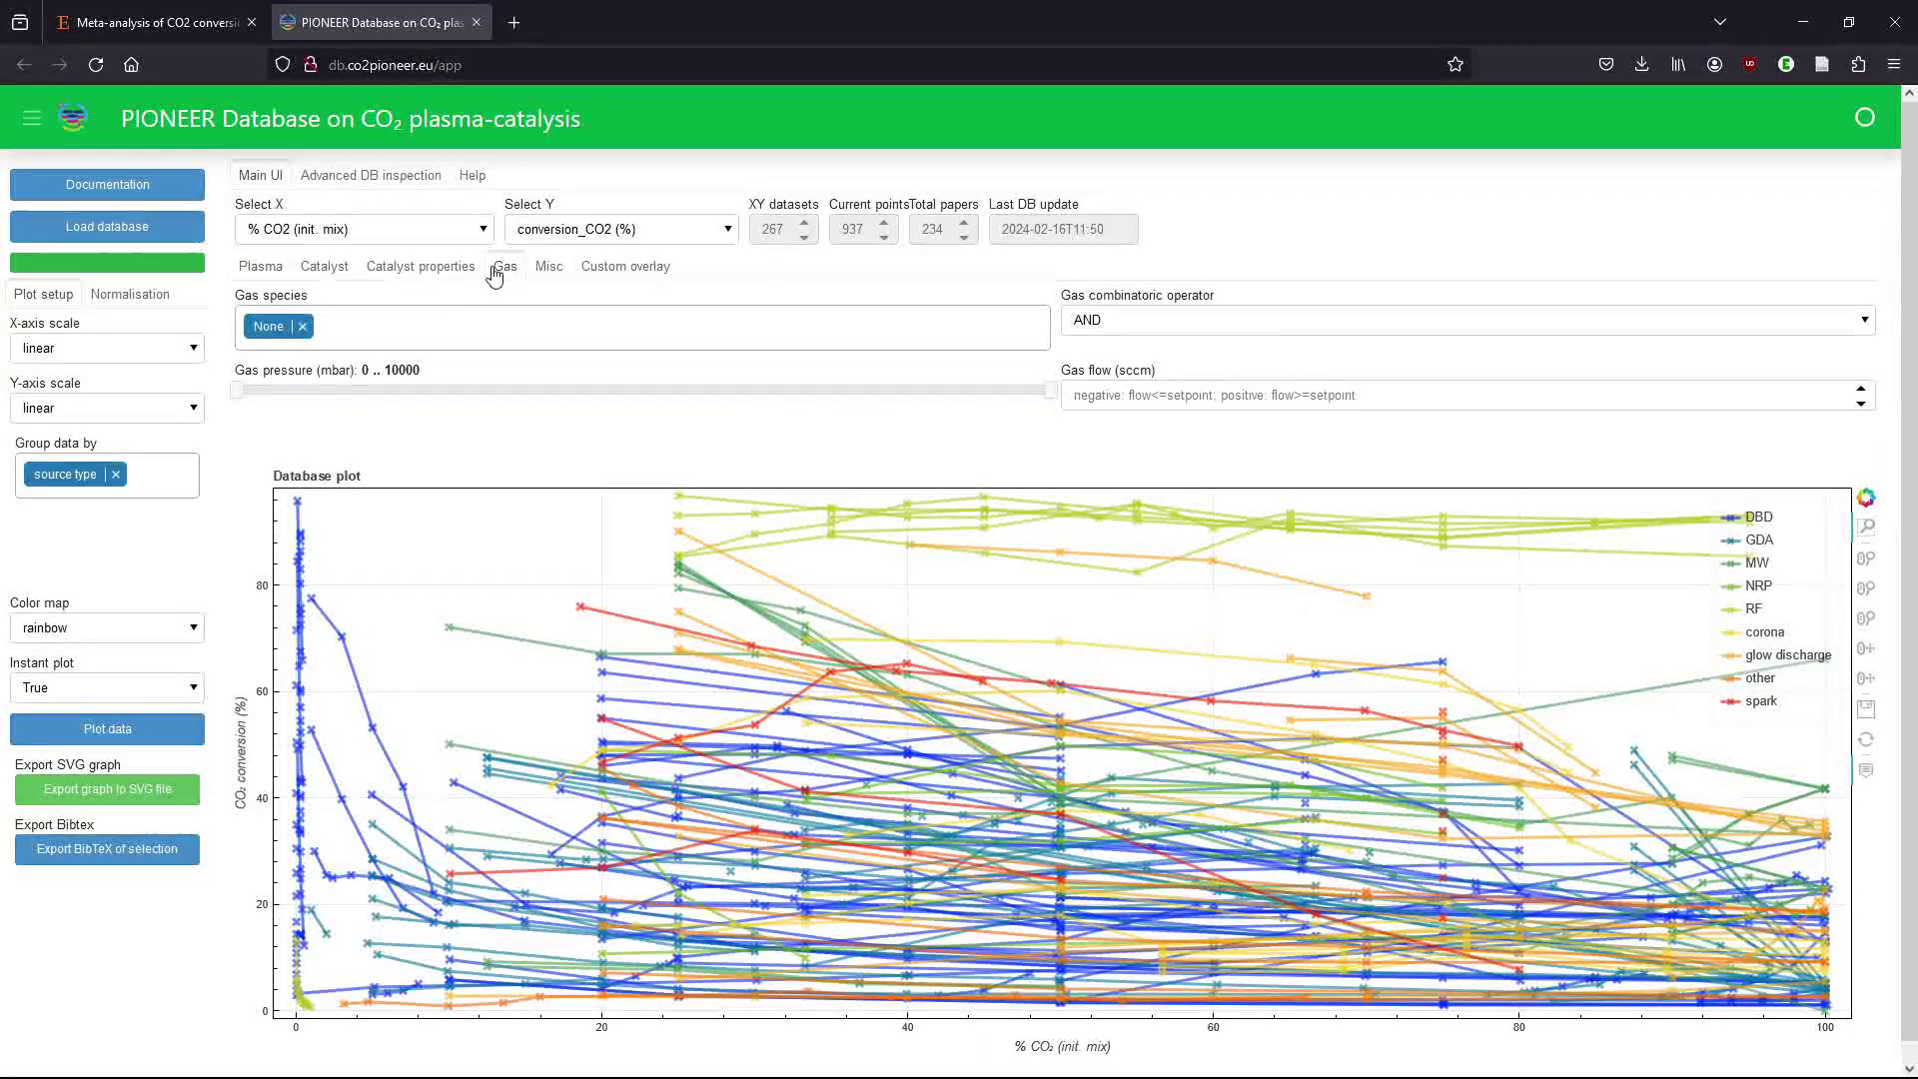
{"action": "left_click", "coordinate": [385, 325]}
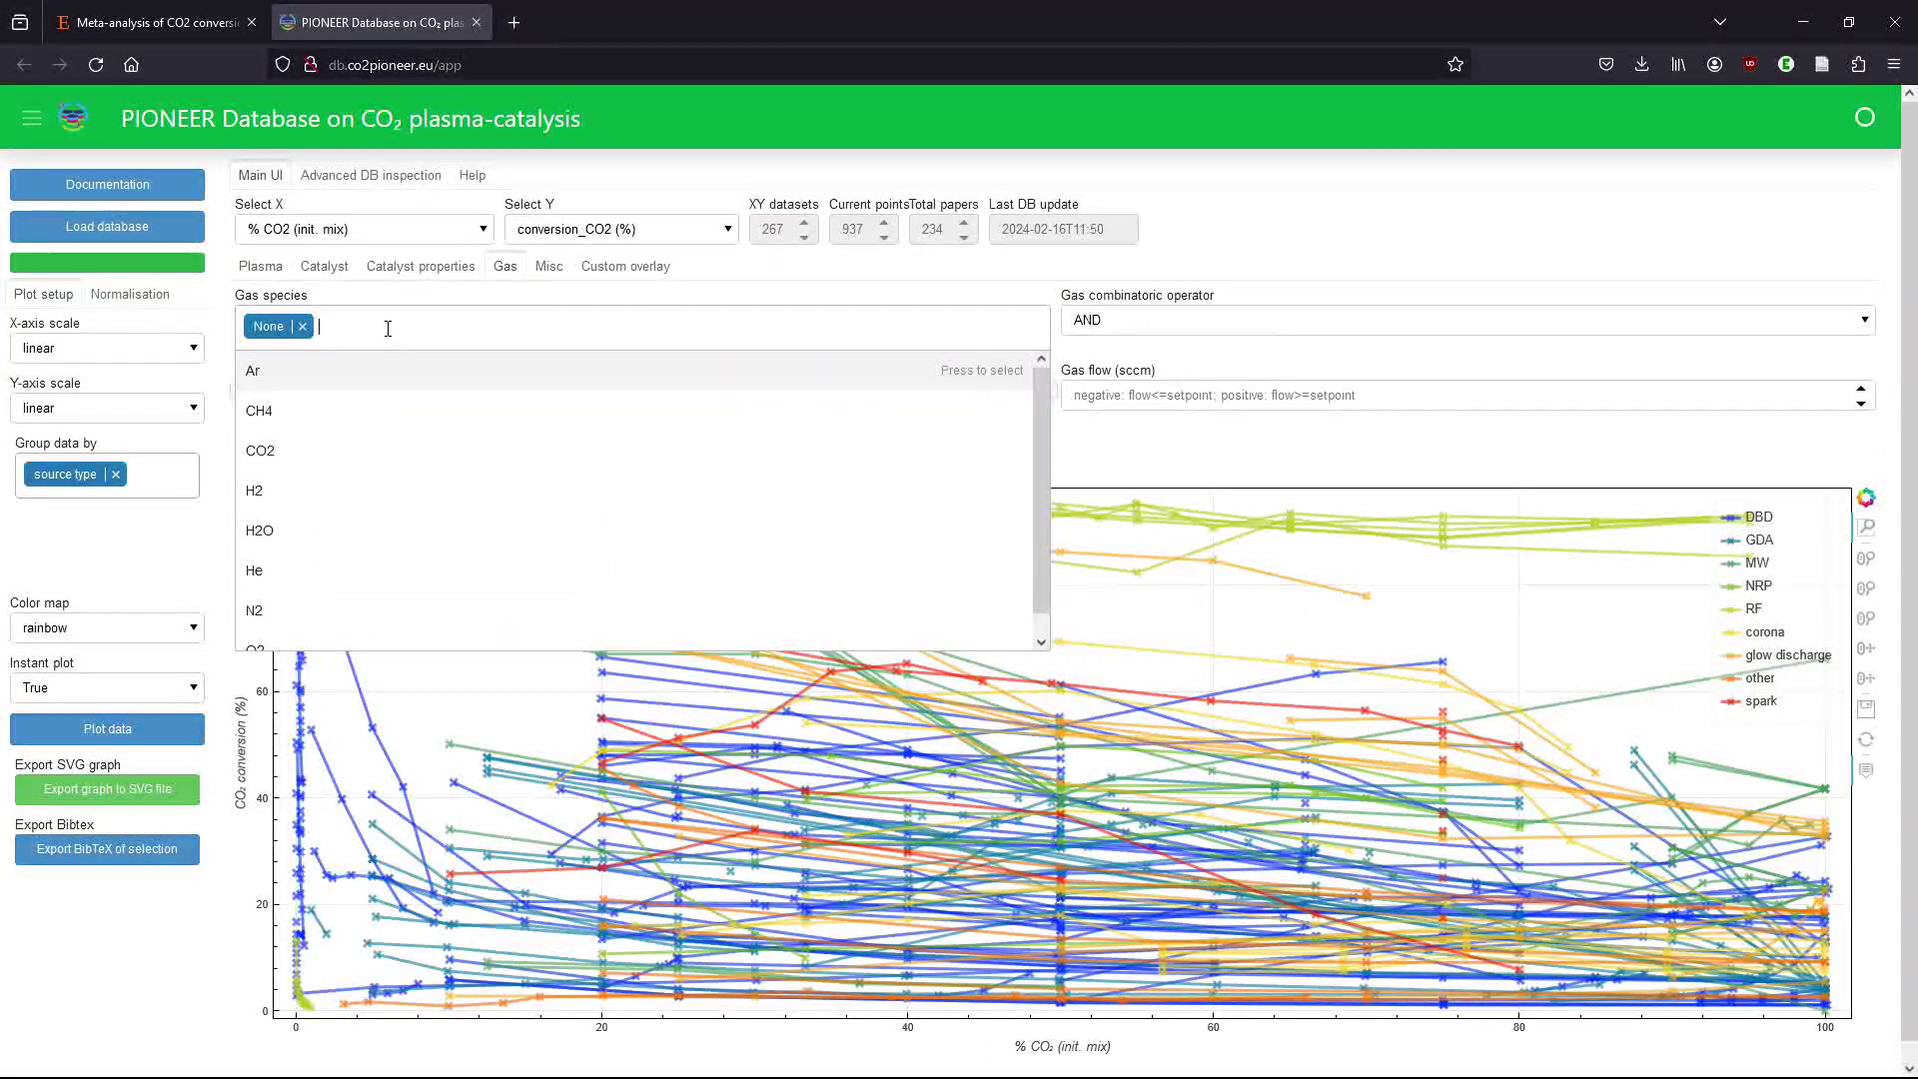
{"action": "left_click", "coordinate": [326, 388]}
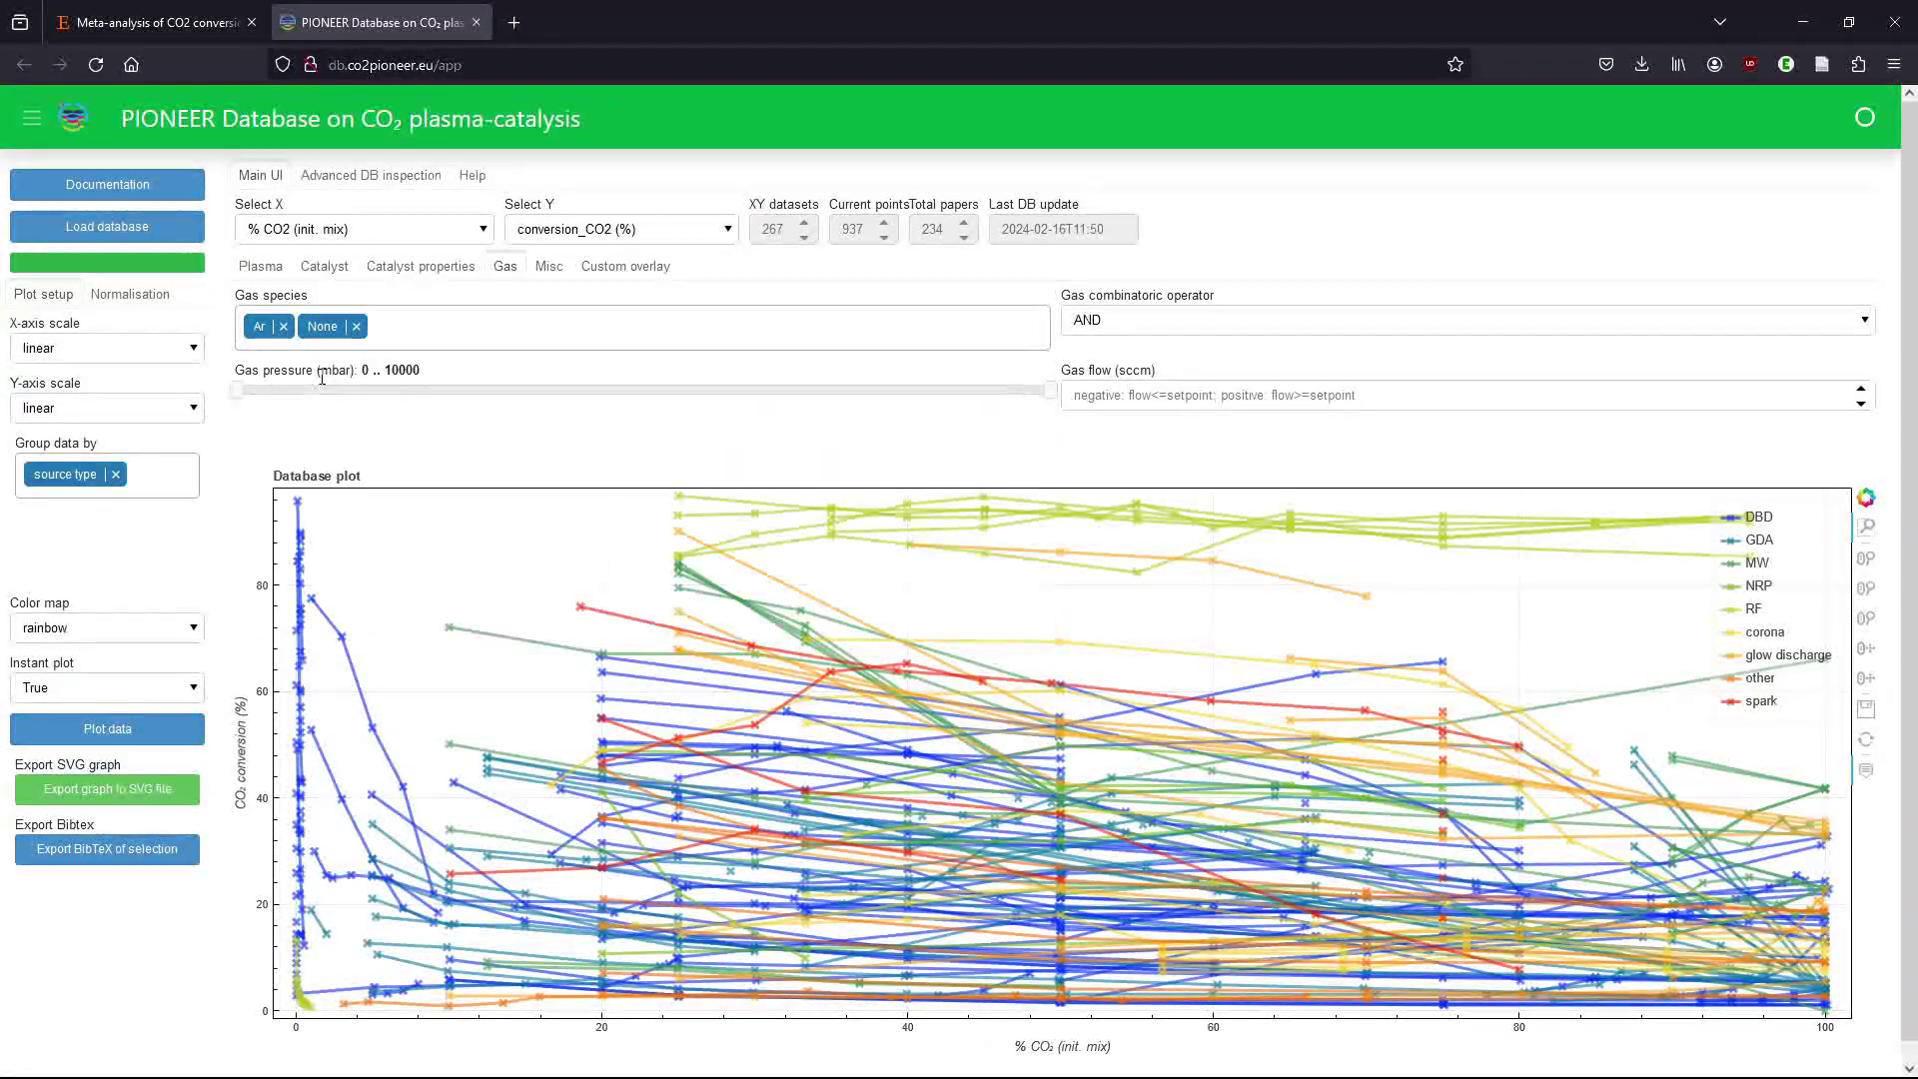
{"action": "left_click", "coordinate": [439, 332]}
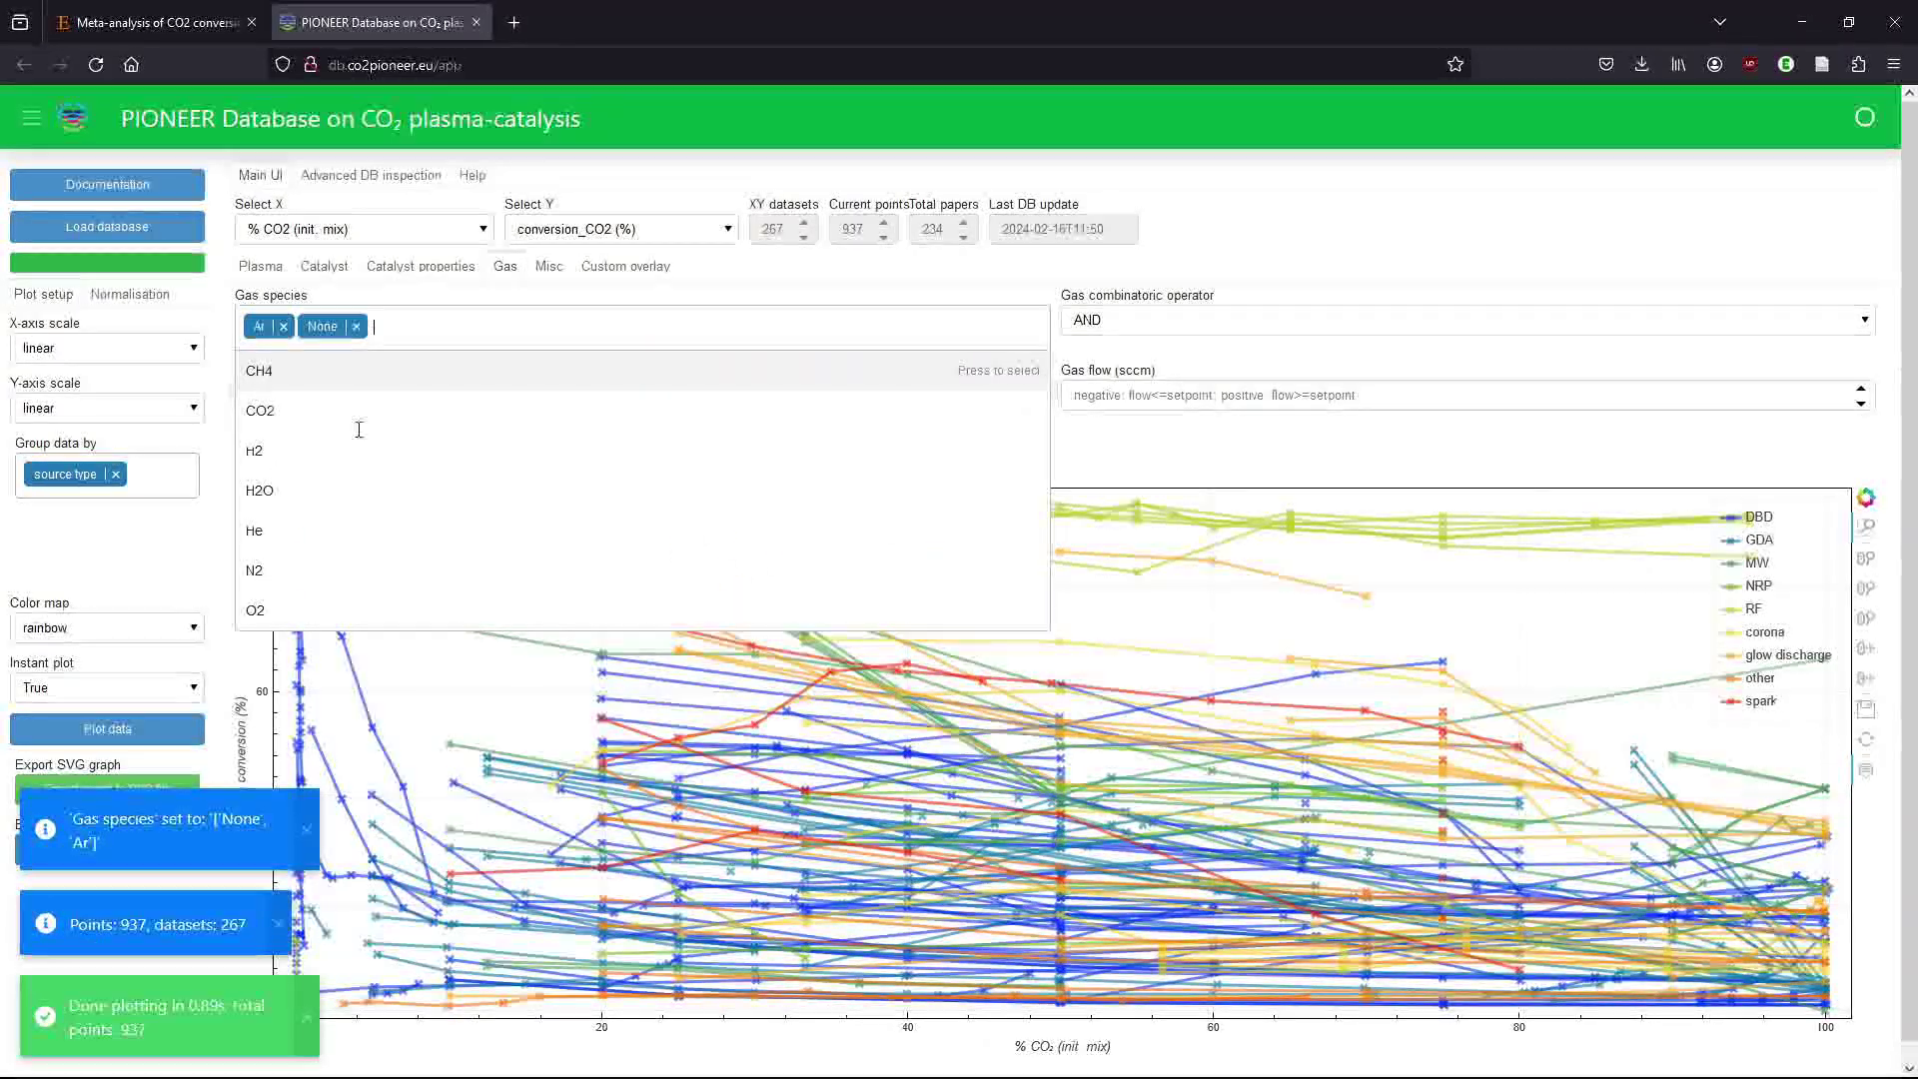
{"action": "left_click", "coordinate": [283, 531]}
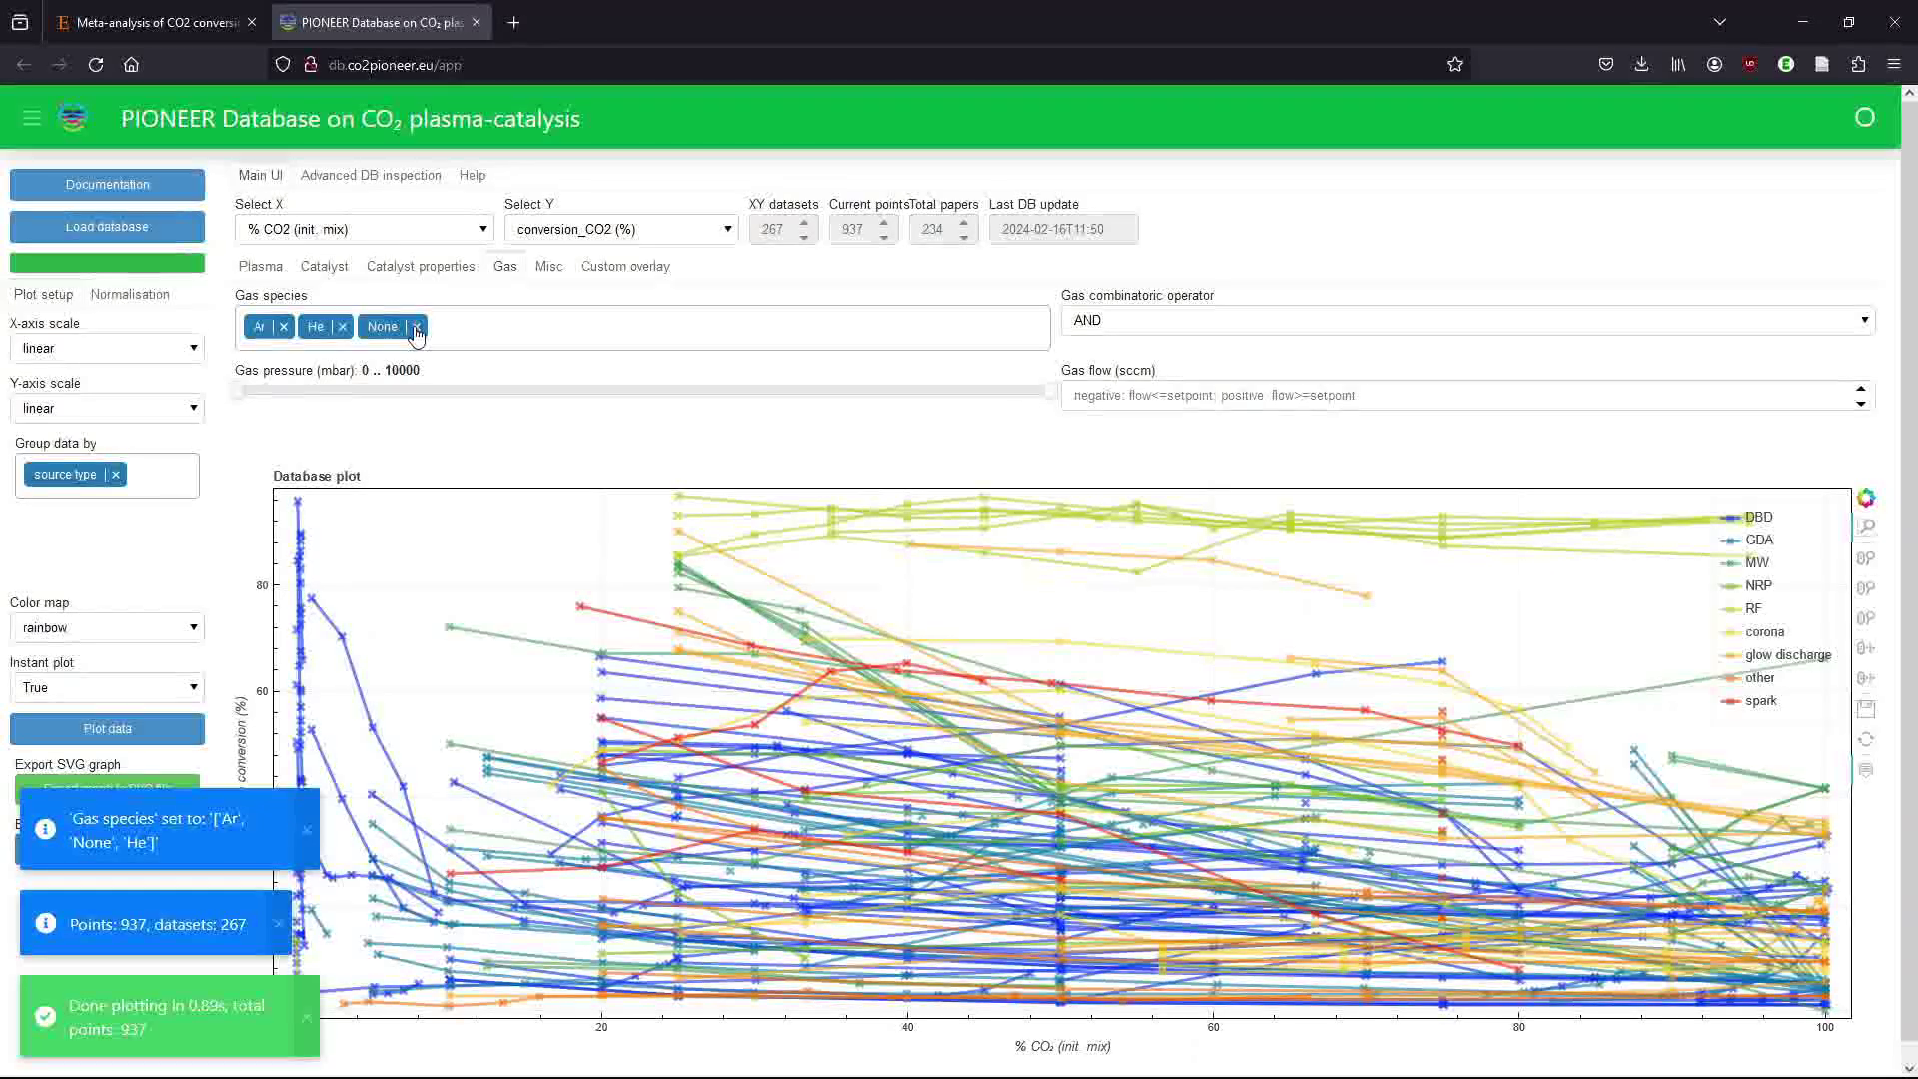
{"action": "left_click", "coordinate": [416, 328]}
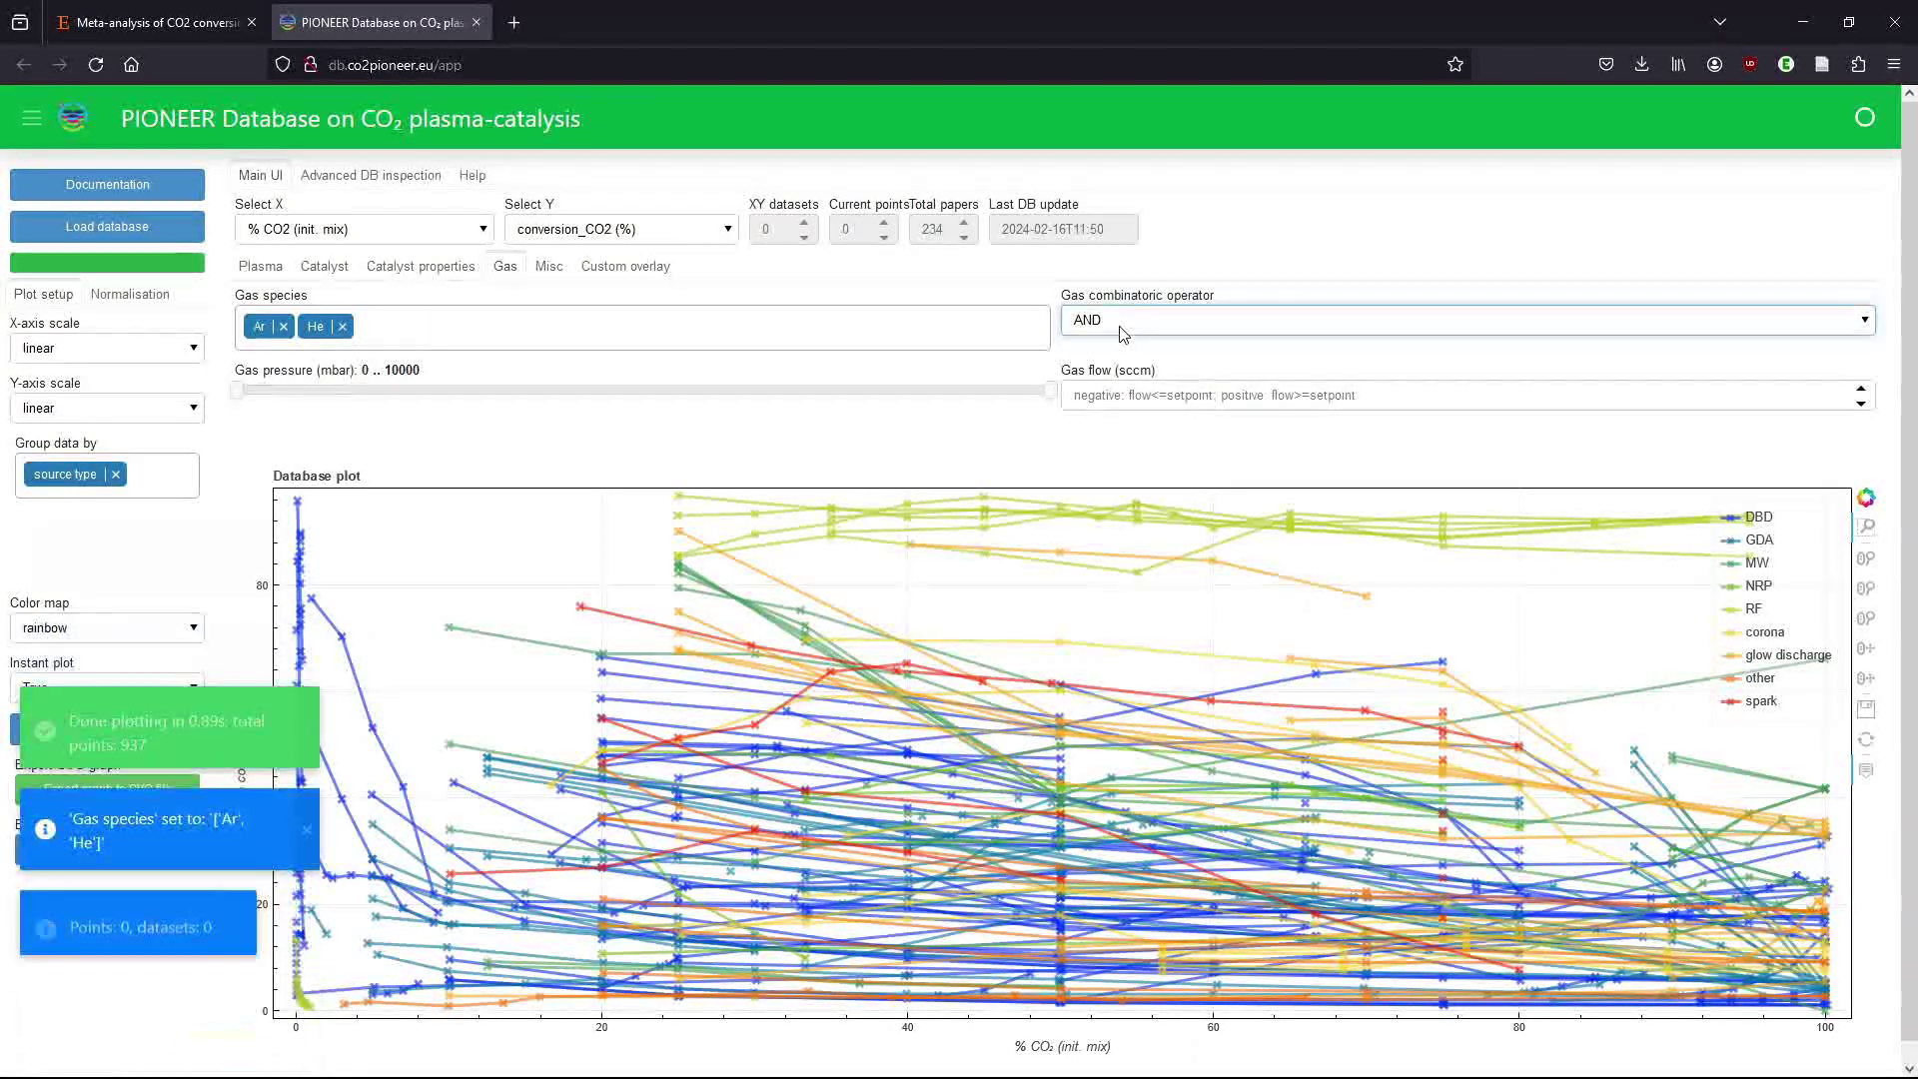
{"action": "left_click", "coordinate": [1102, 376]}
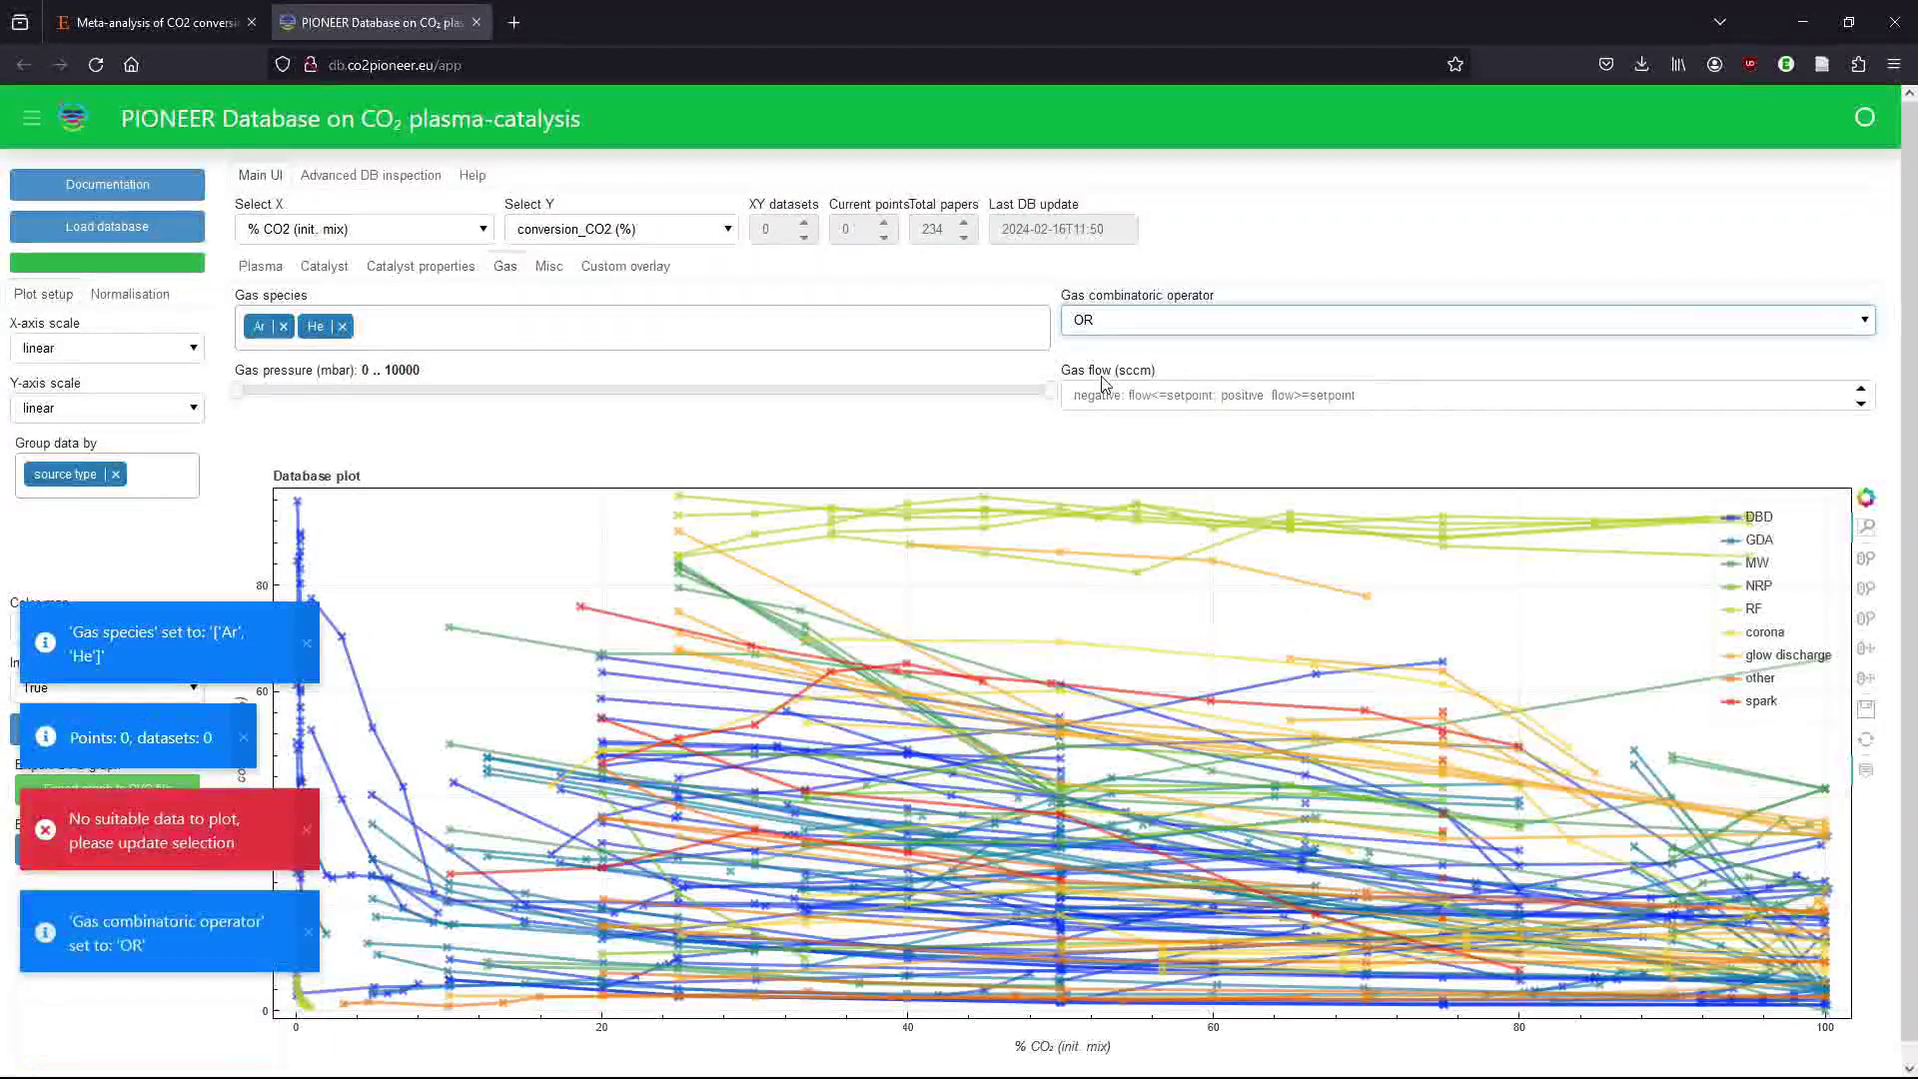
Group the plotted data by gas components instead of source type.
{"action": "left_click", "coordinate": [169, 477]}
{"action": "scroll", "coordinate": [101, 606], "scroll_direction": "down", "scroll_amount": 4}
{"action": "scroll", "coordinate": [101, 606], "scroll_direction": "down", "scroll_amount": 3}
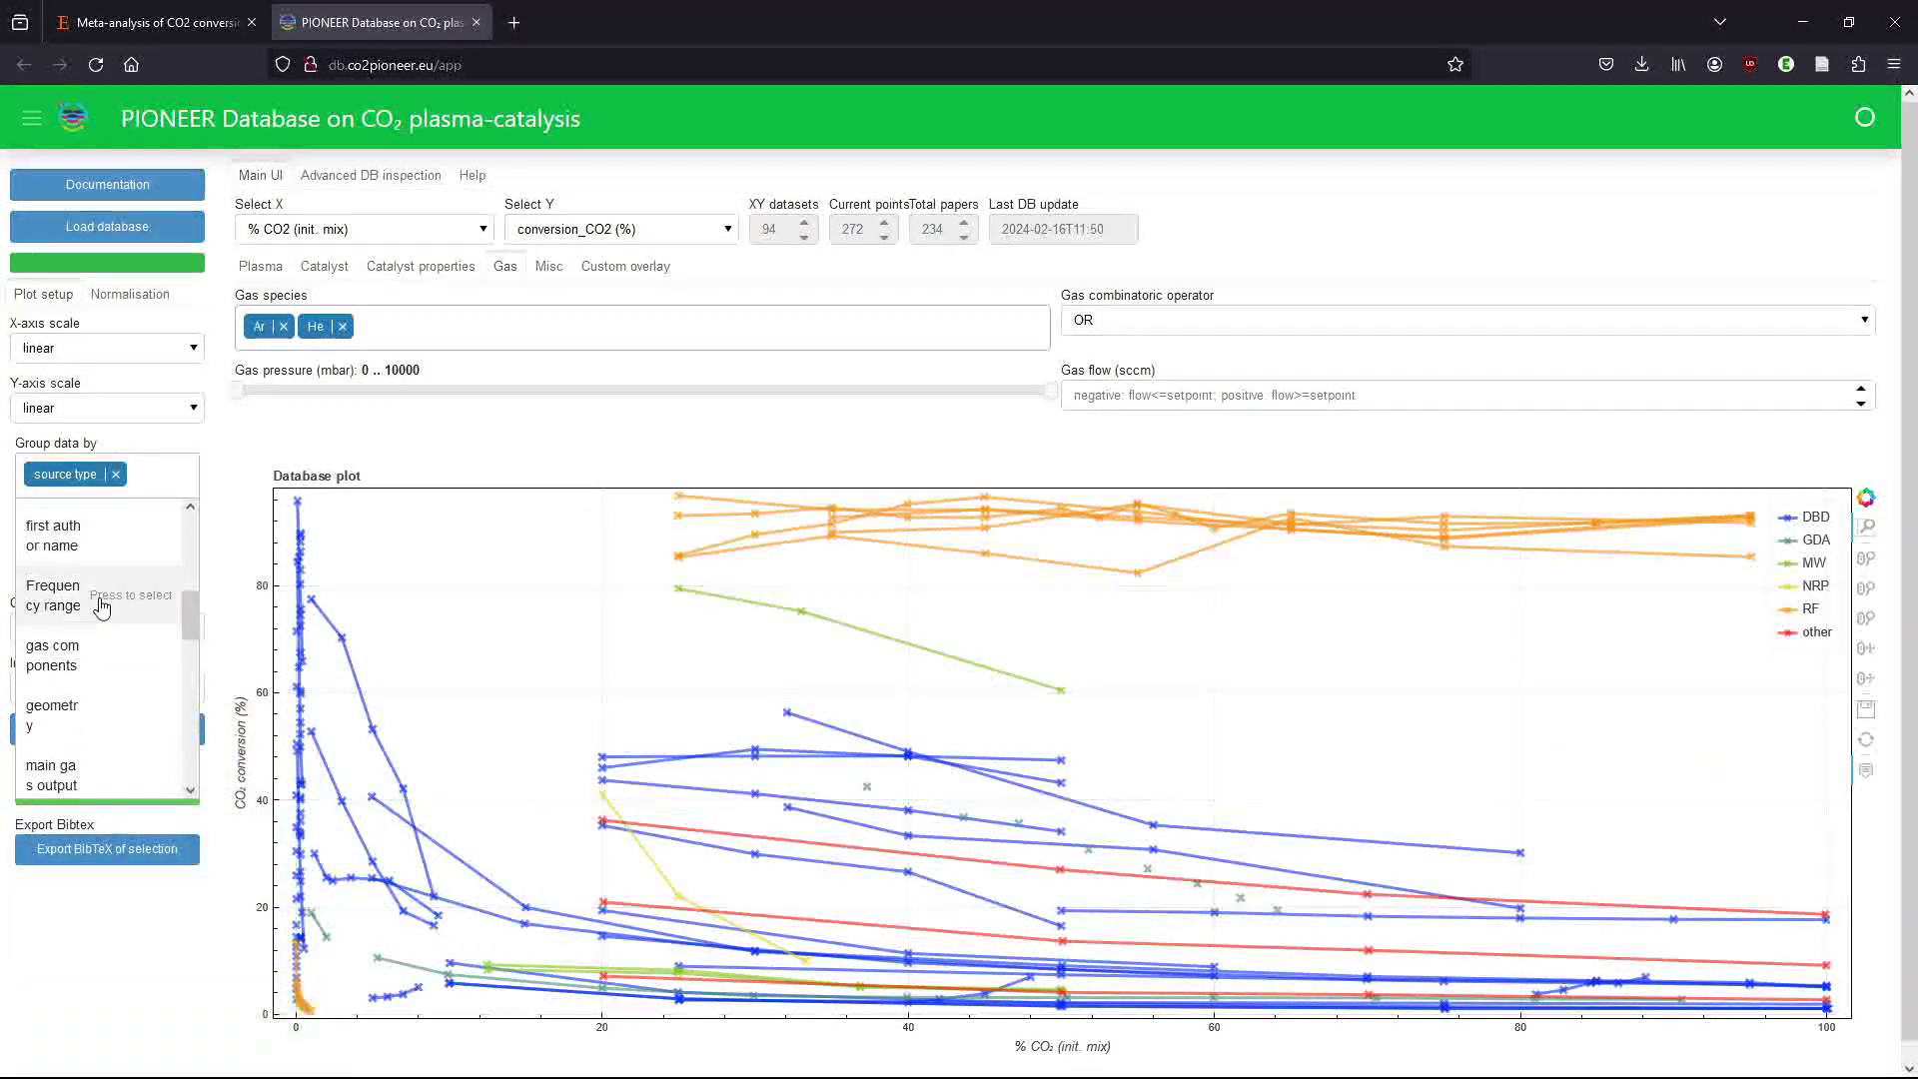
{"action": "left_click", "coordinate": [83, 604]}
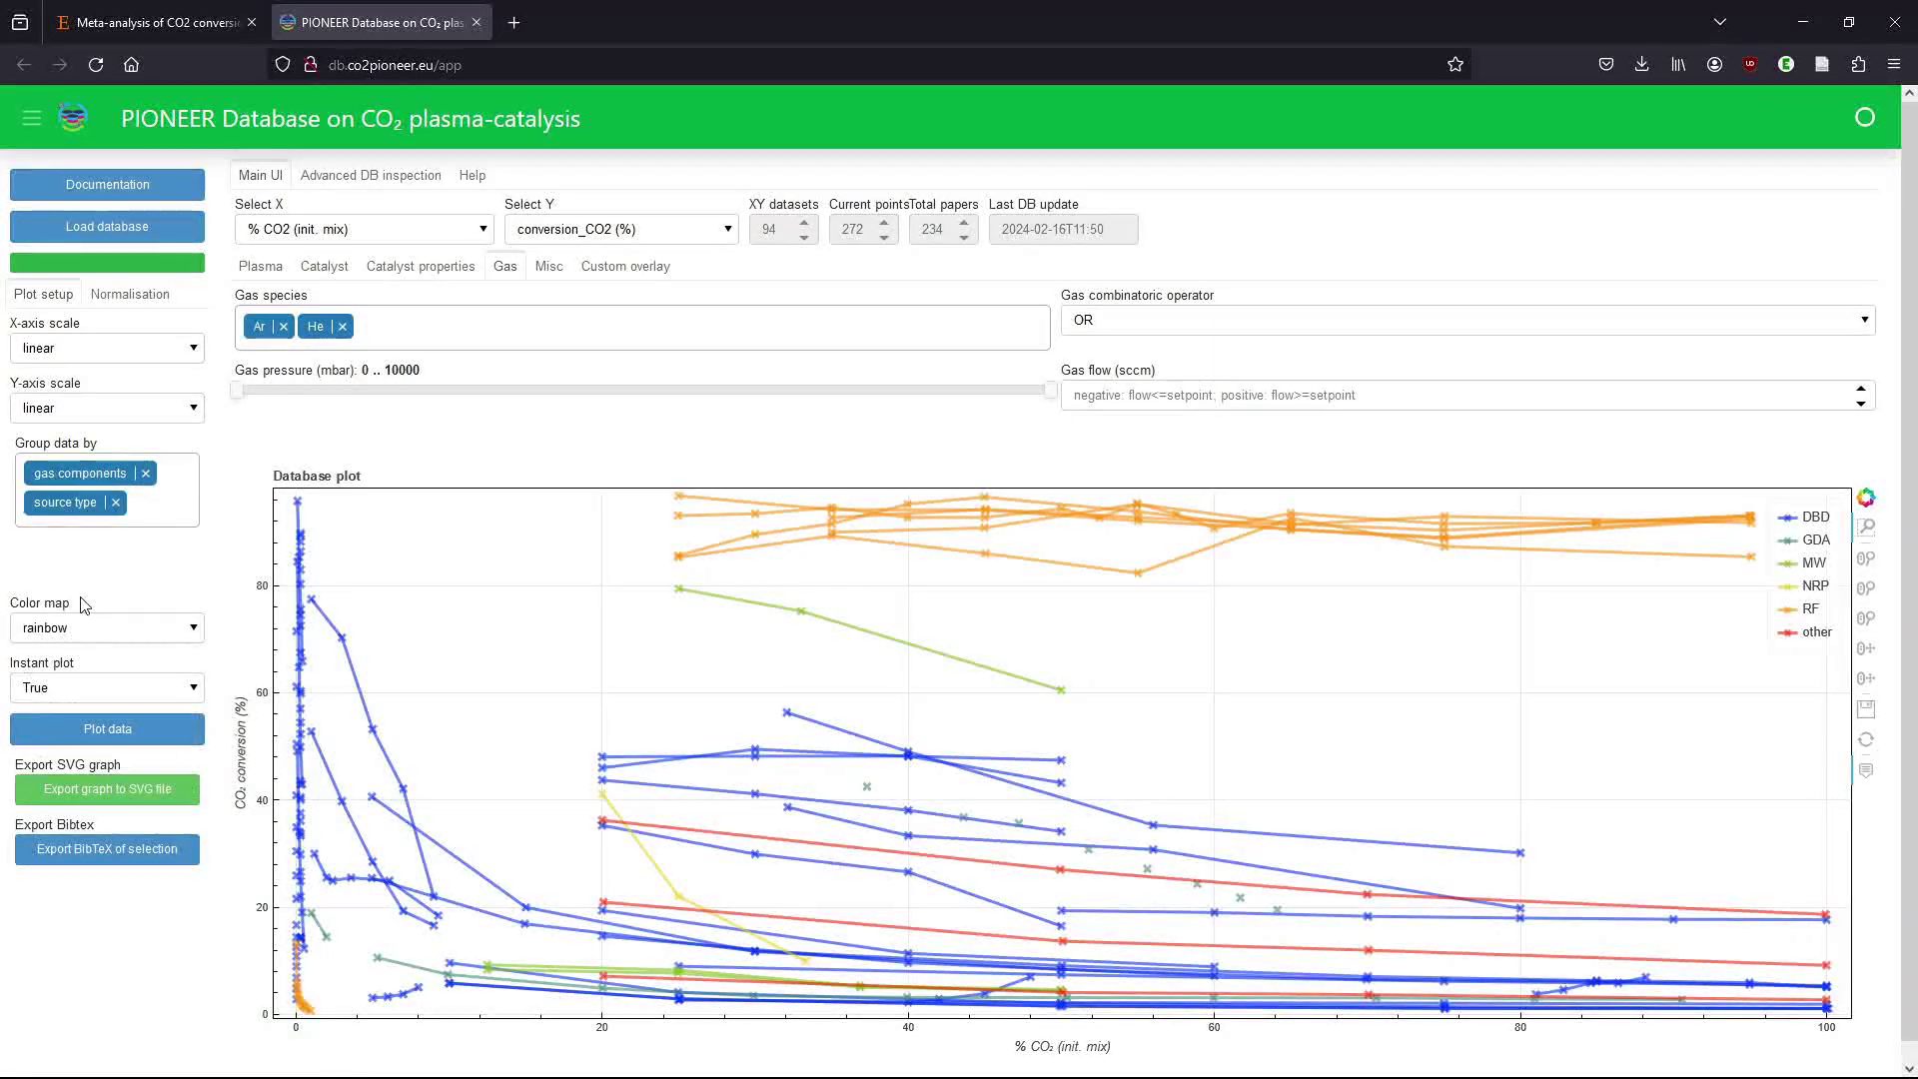
{"action": "left_click", "coordinate": [116, 504]}
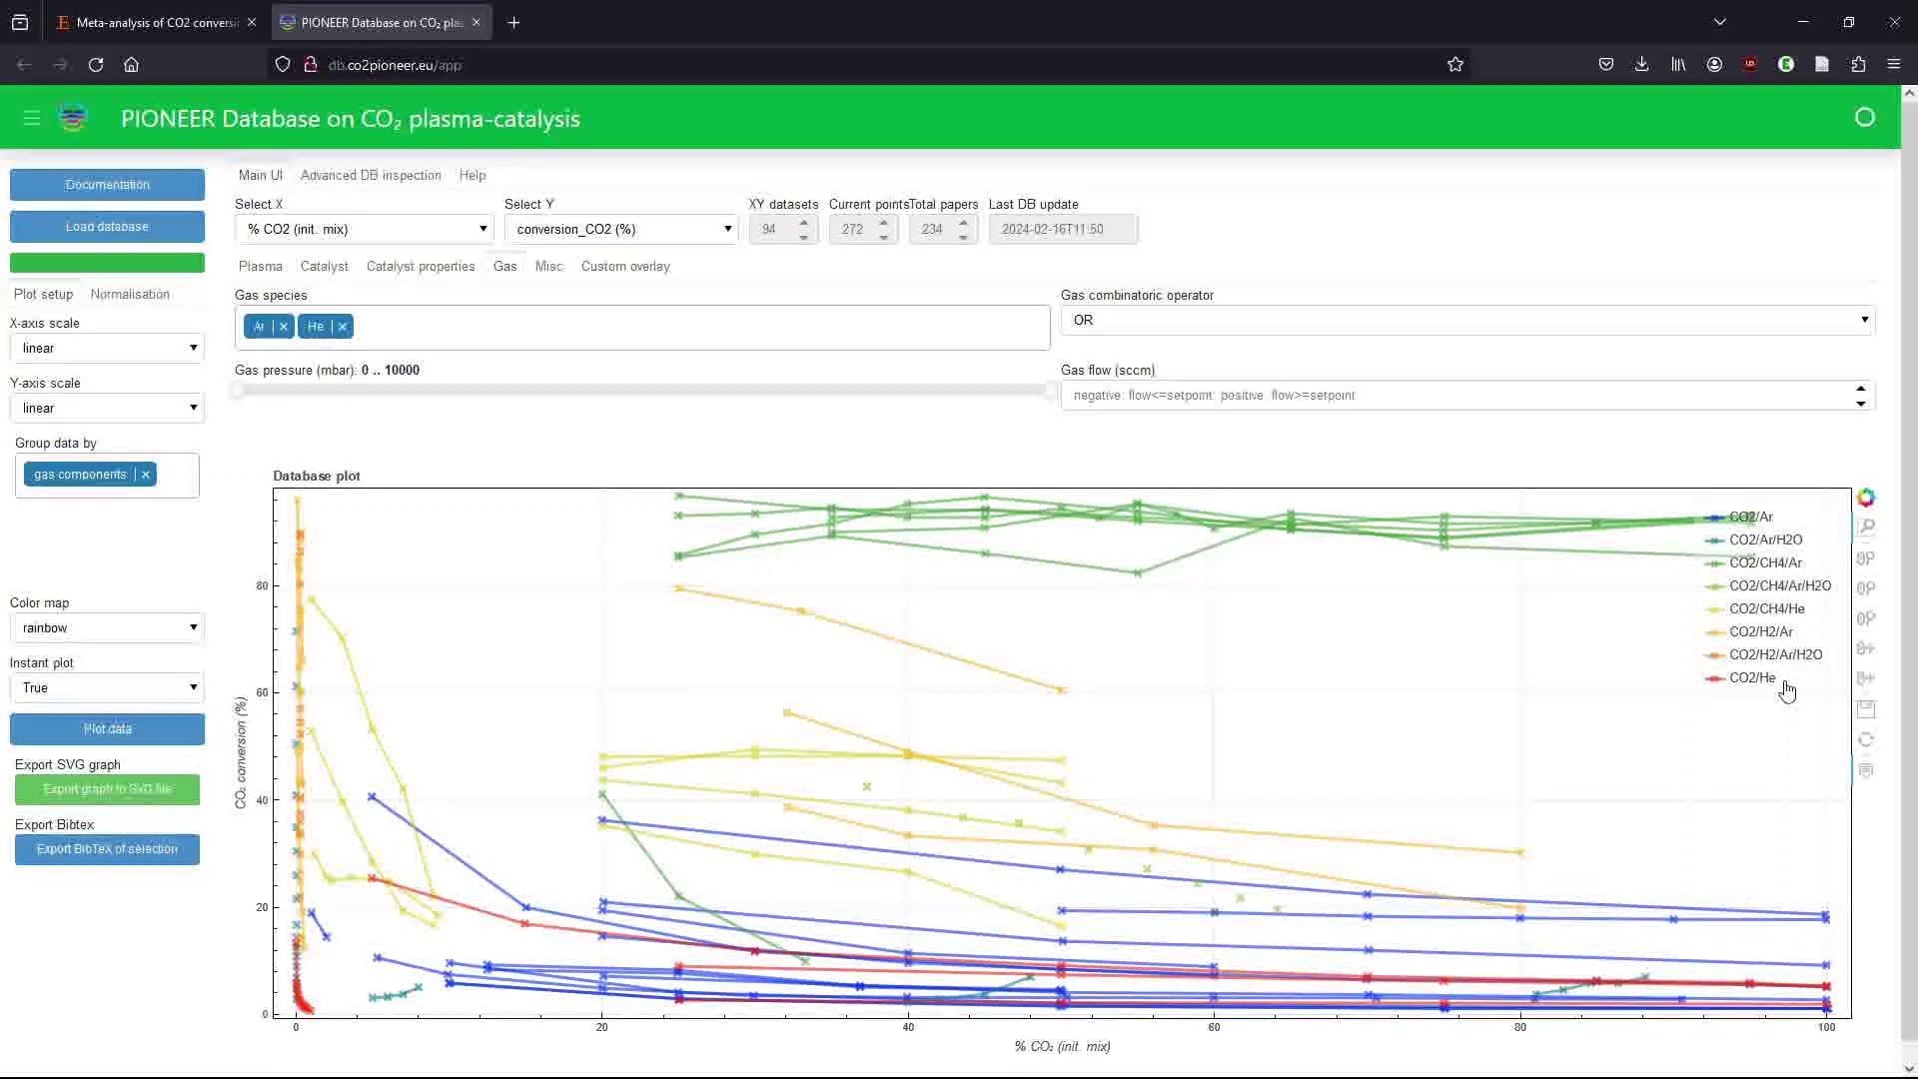
Hide every gas mixture series in the database plot except CO2/Ar and CO2/He.
{"action": "left_click", "coordinate": [1770, 544]}
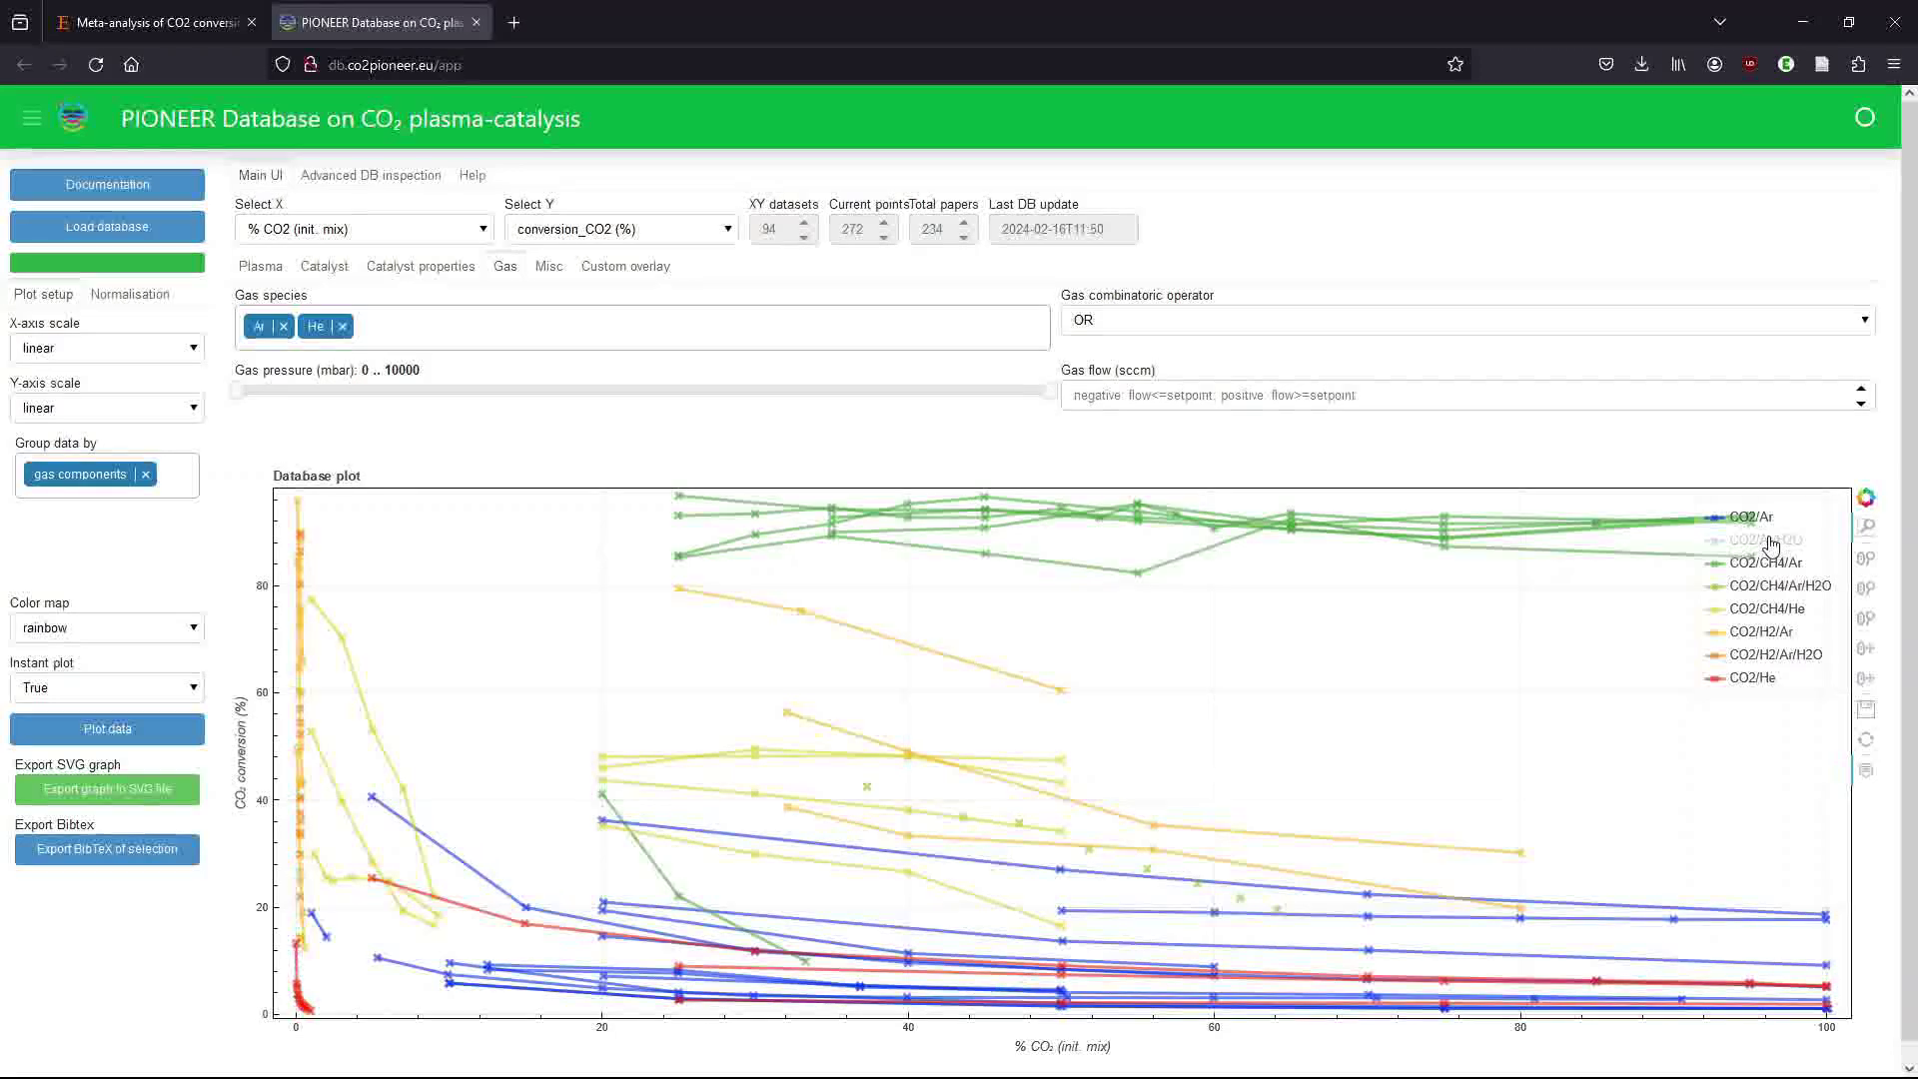
{"action": "left_click", "coordinate": [1769, 565]}
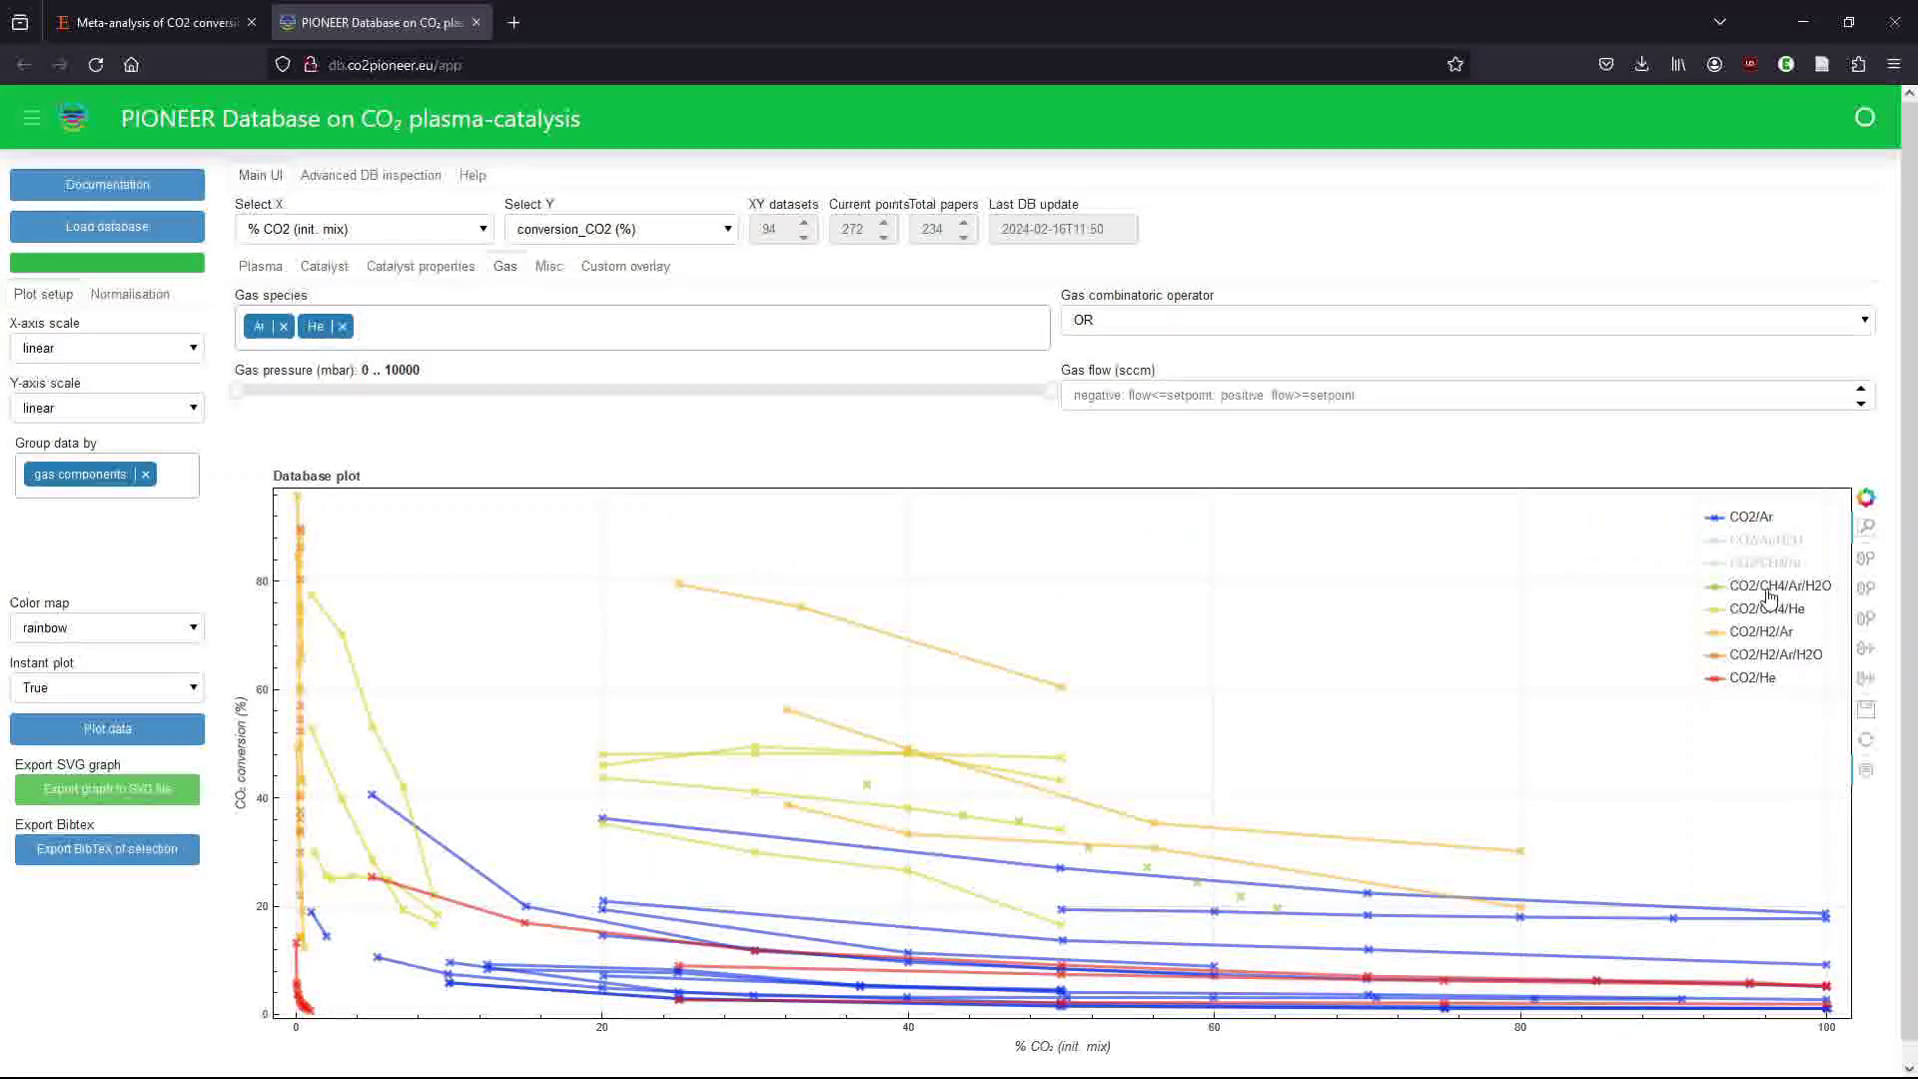
{"action": "left_click", "coordinate": [1770, 590]}
{"action": "left_click", "coordinate": [1767, 611]}
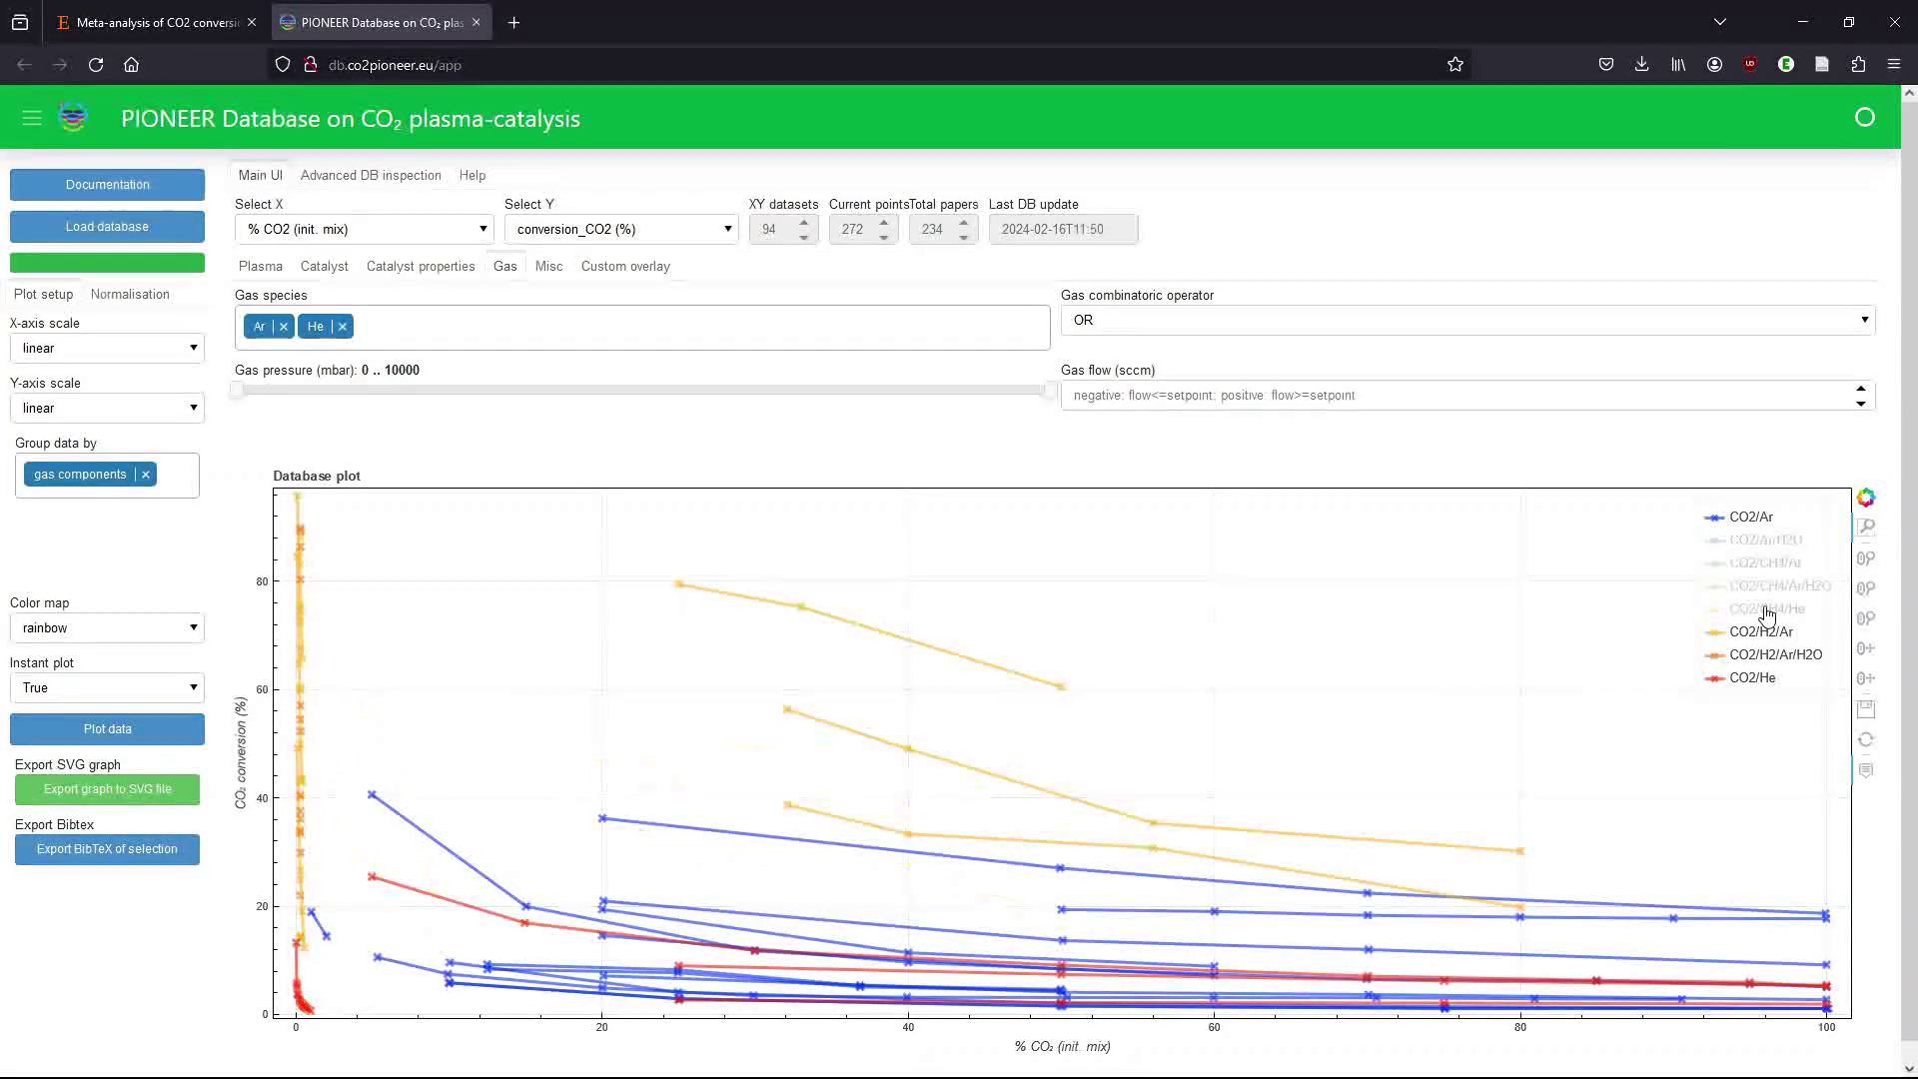
{"action": "left_click", "coordinate": [1760, 634]}
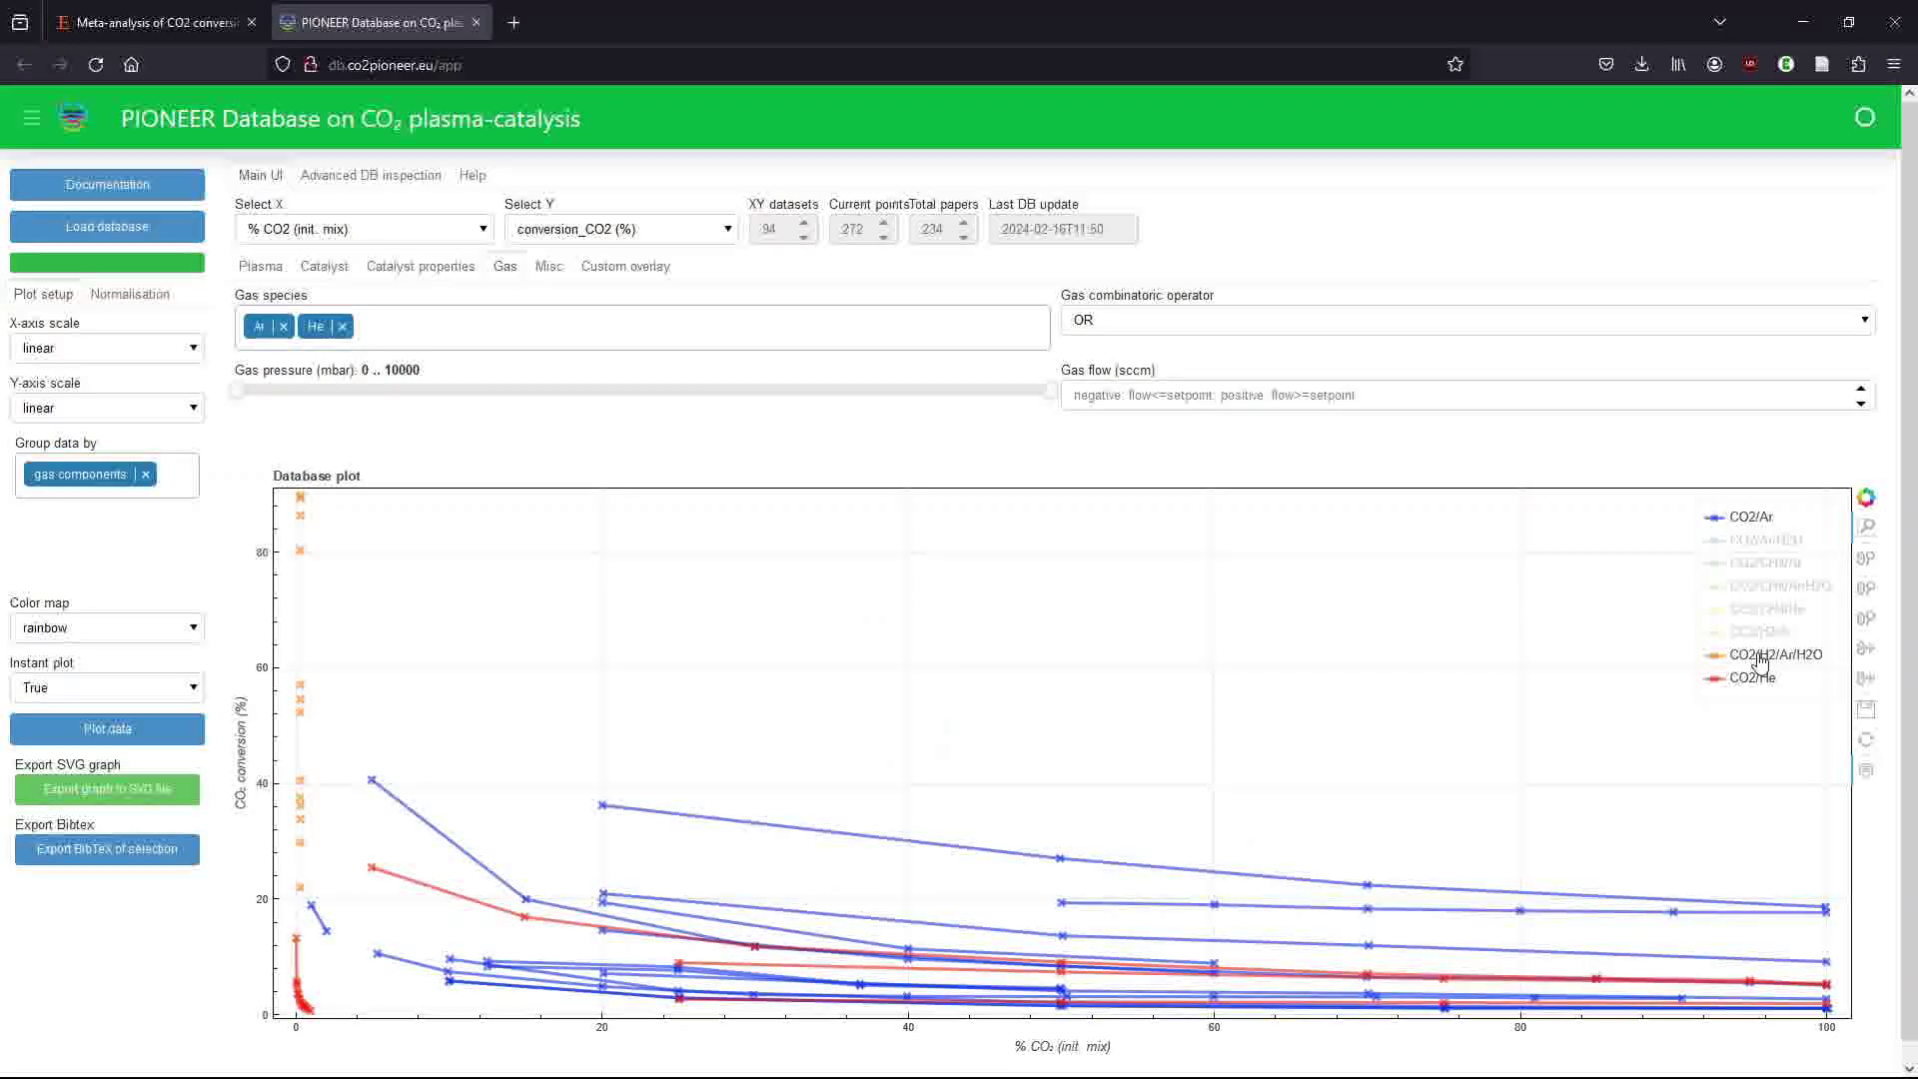
{"action": "left_click", "coordinate": [1760, 657]}
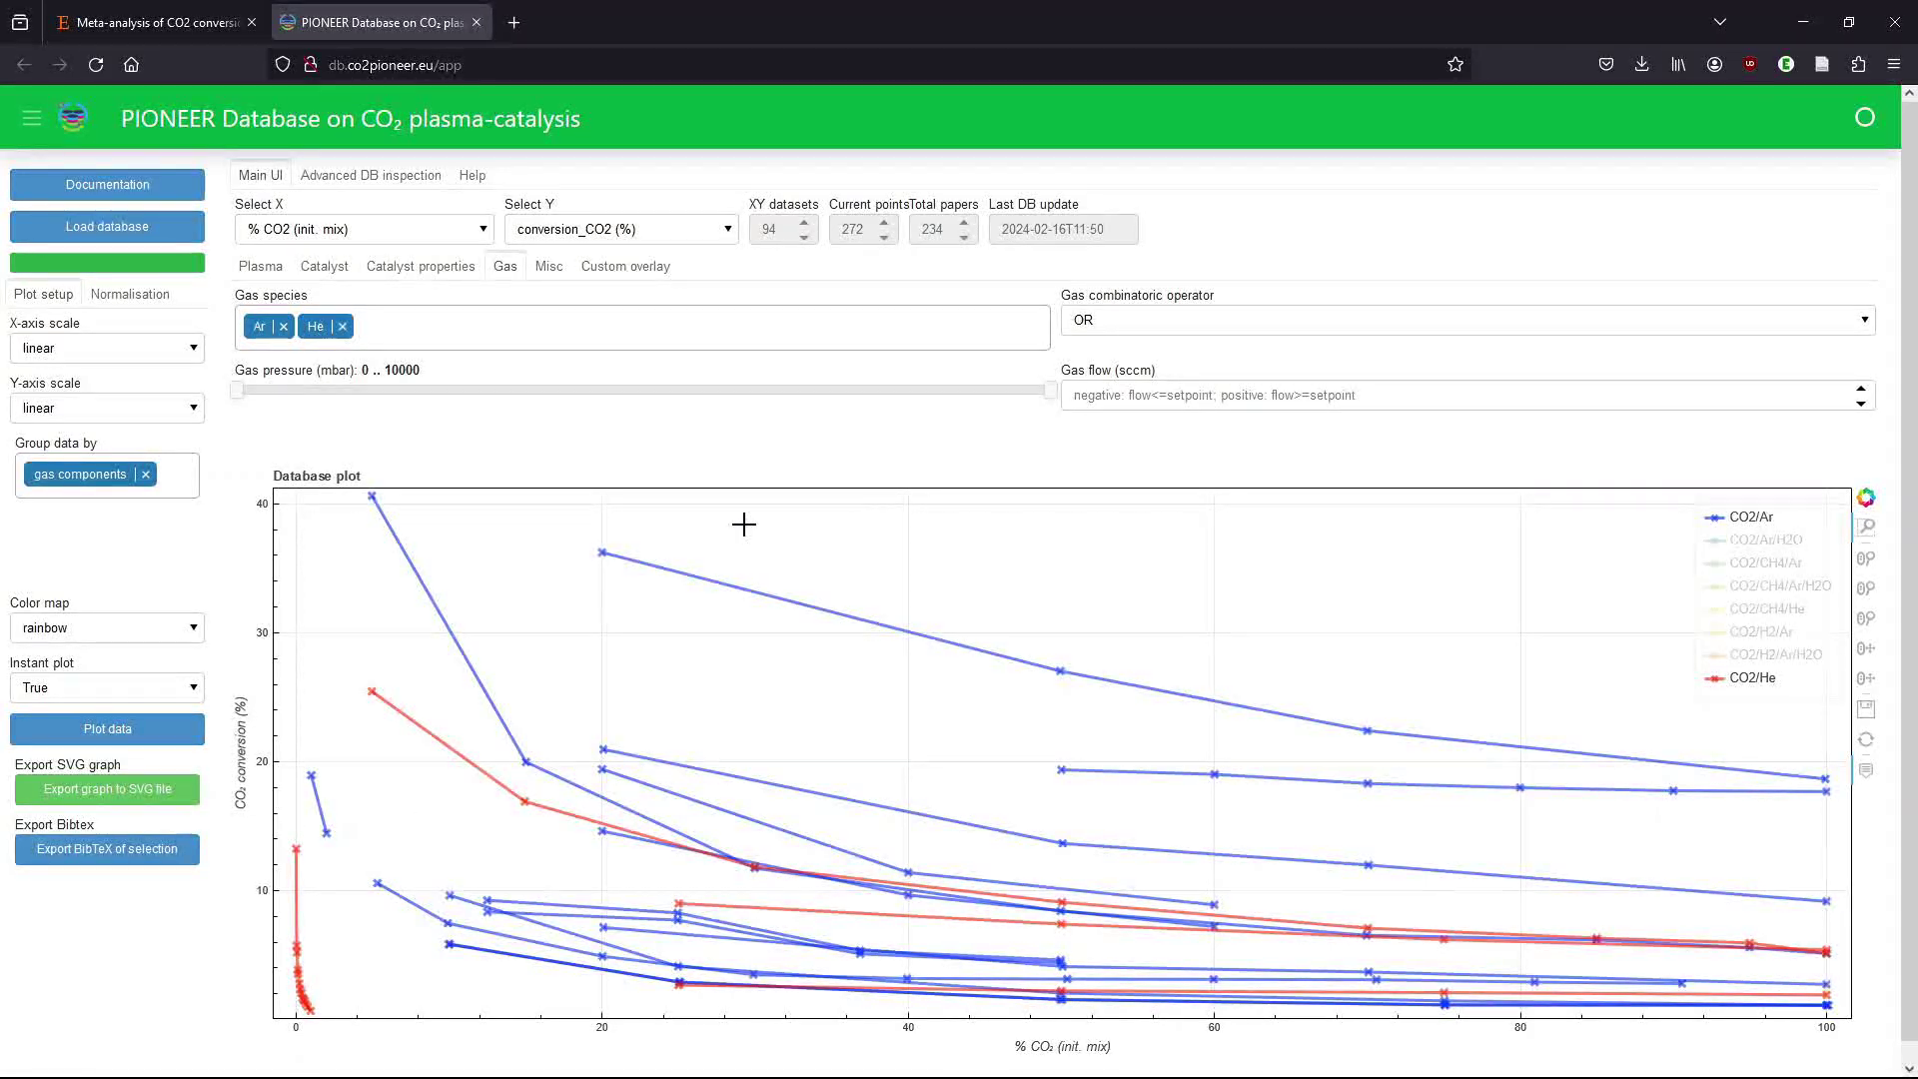
Preview the This_Work_Ar.txt and This_Work_He.txt data as a custom overlay on the plot, and clear the overlay again.
{"action": "left_click", "coordinate": [629, 267]}
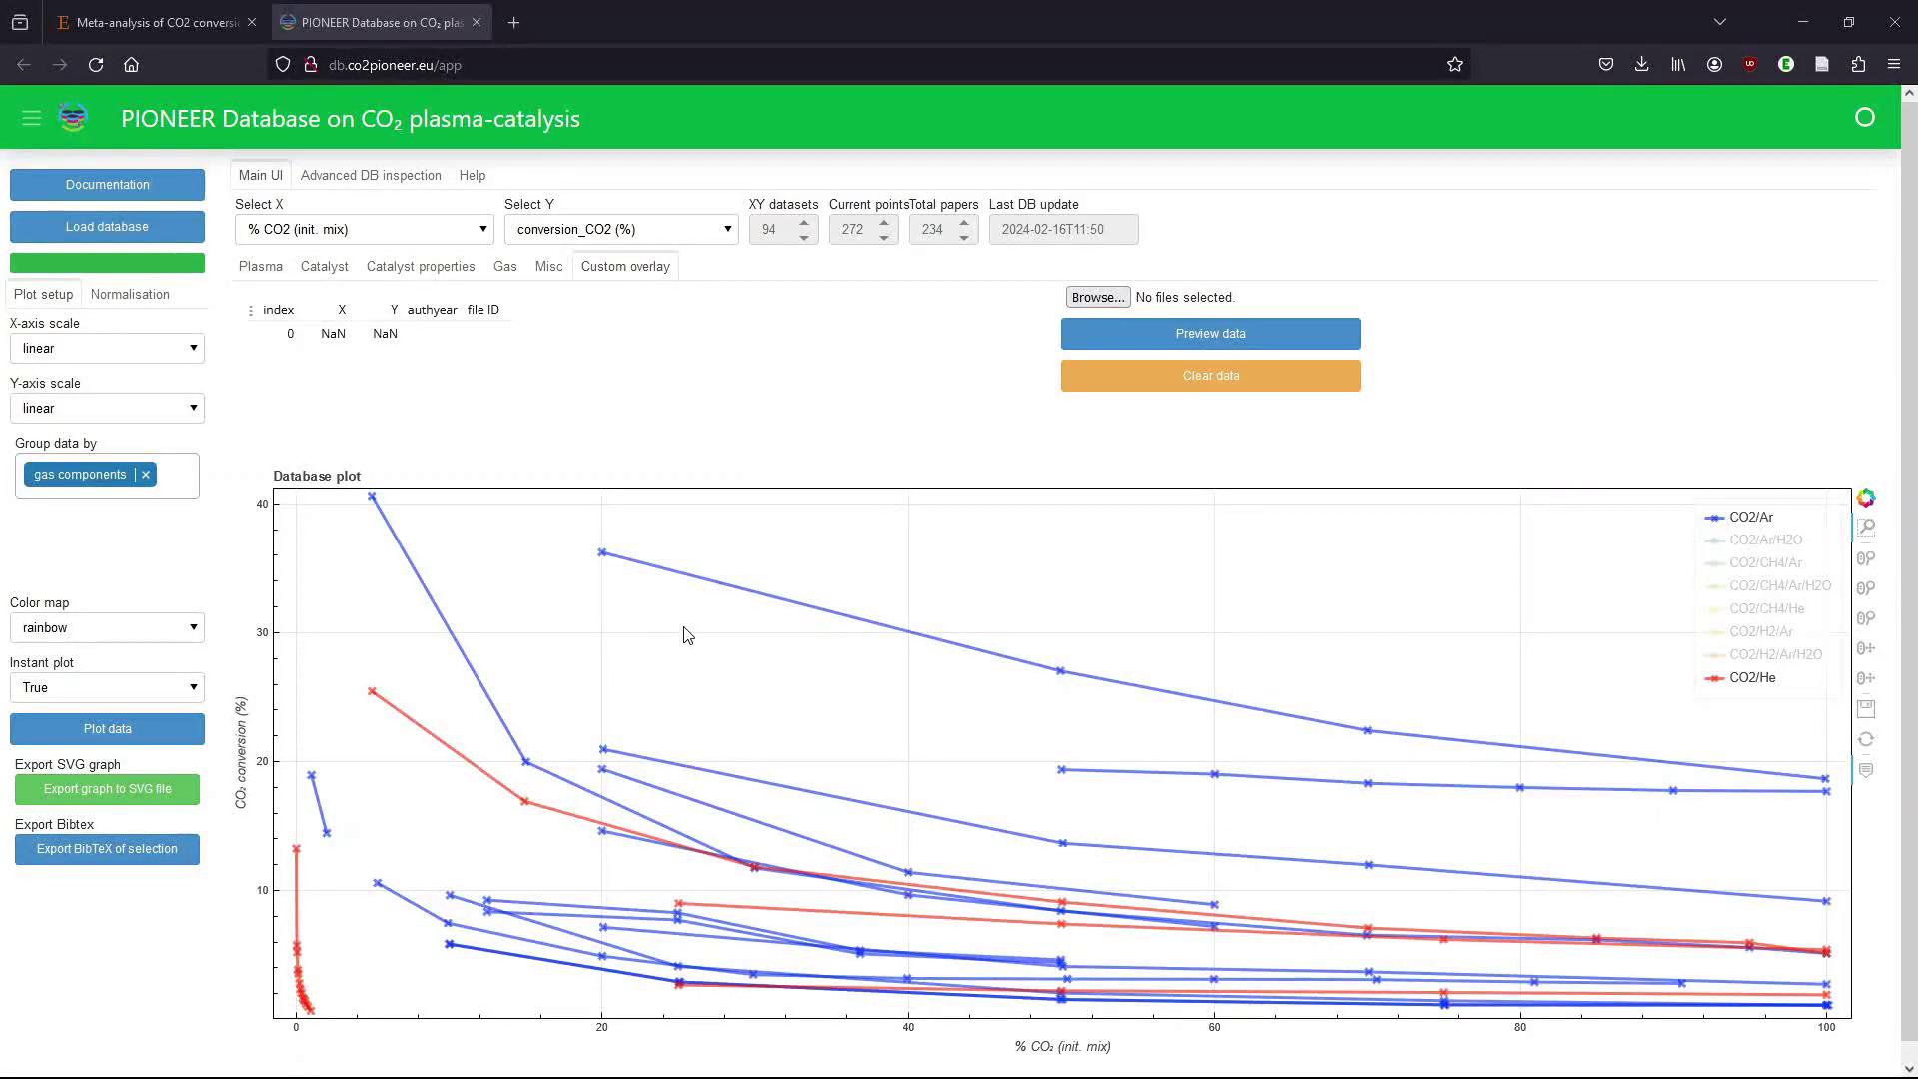
{"action": "left_click", "coordinate": [1248, 816]}
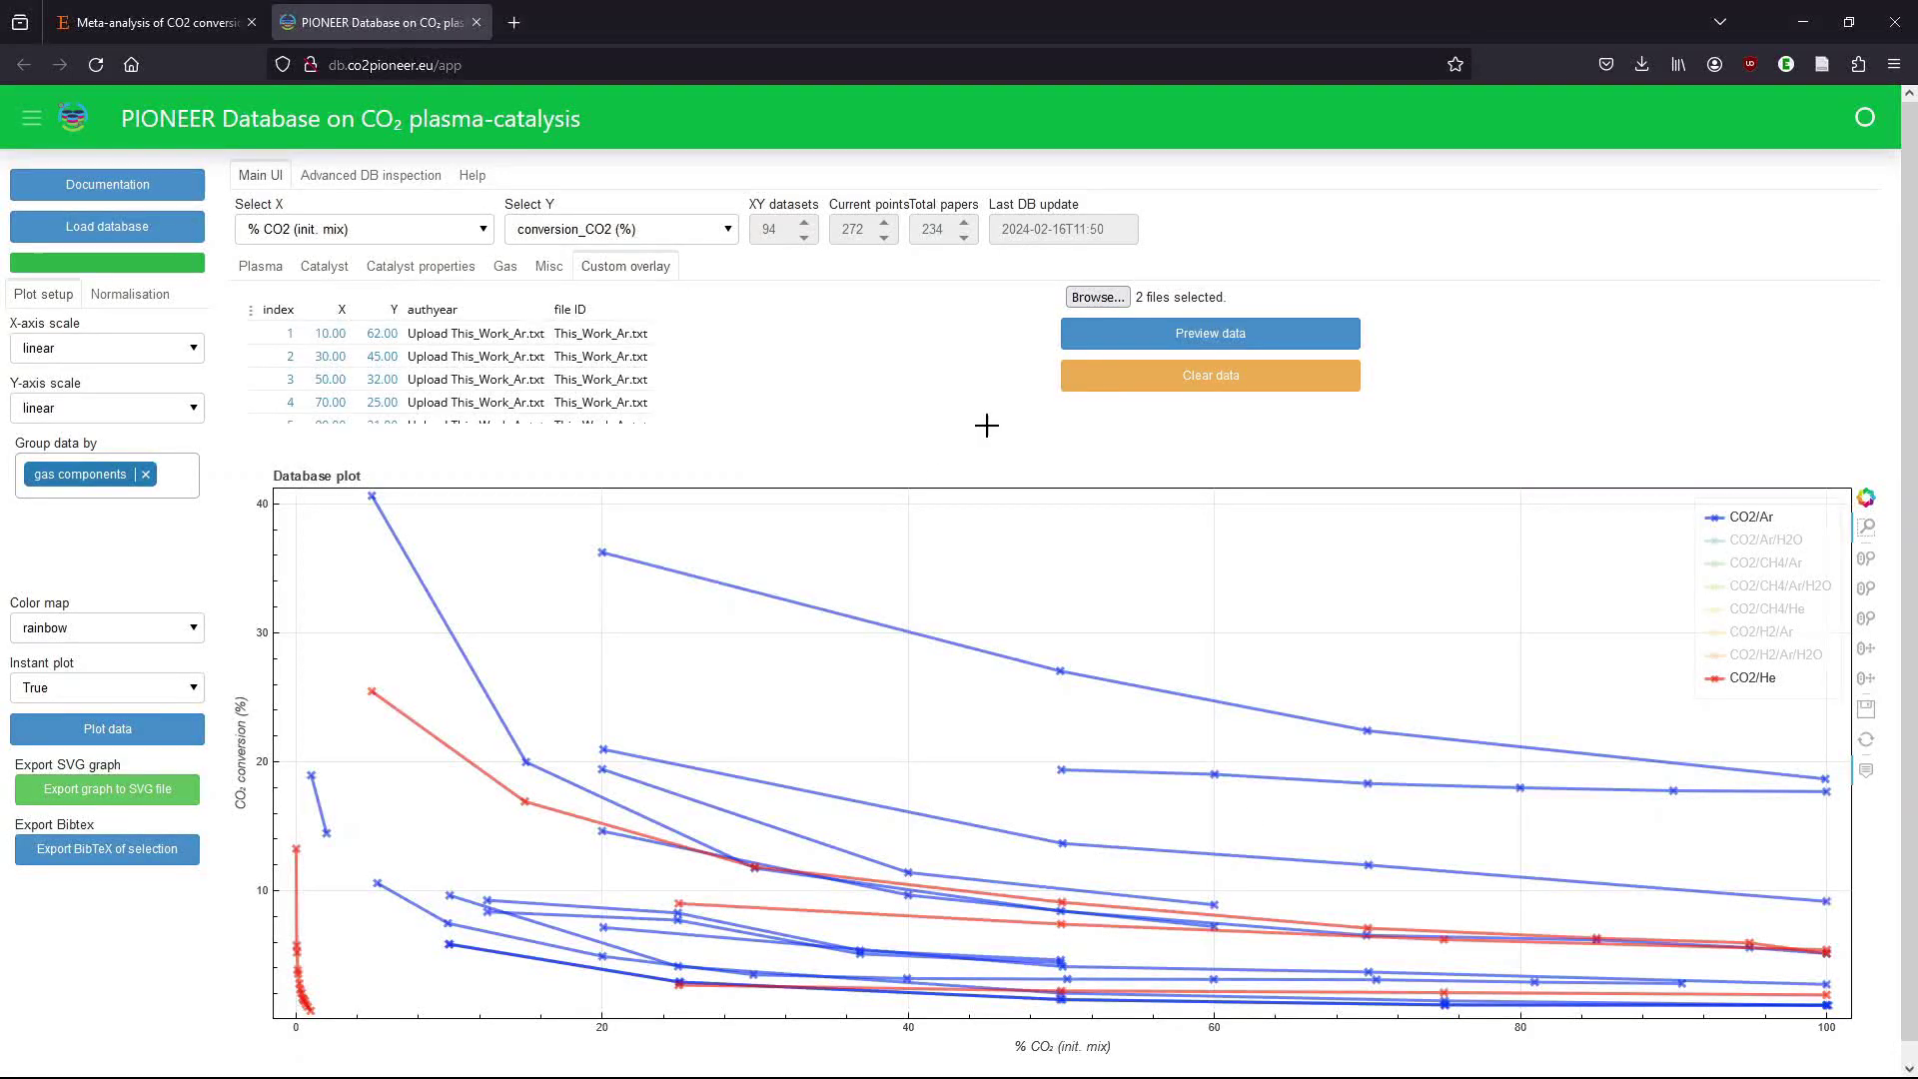
{"action": "left_click", "coordinate": [1262, 343]}
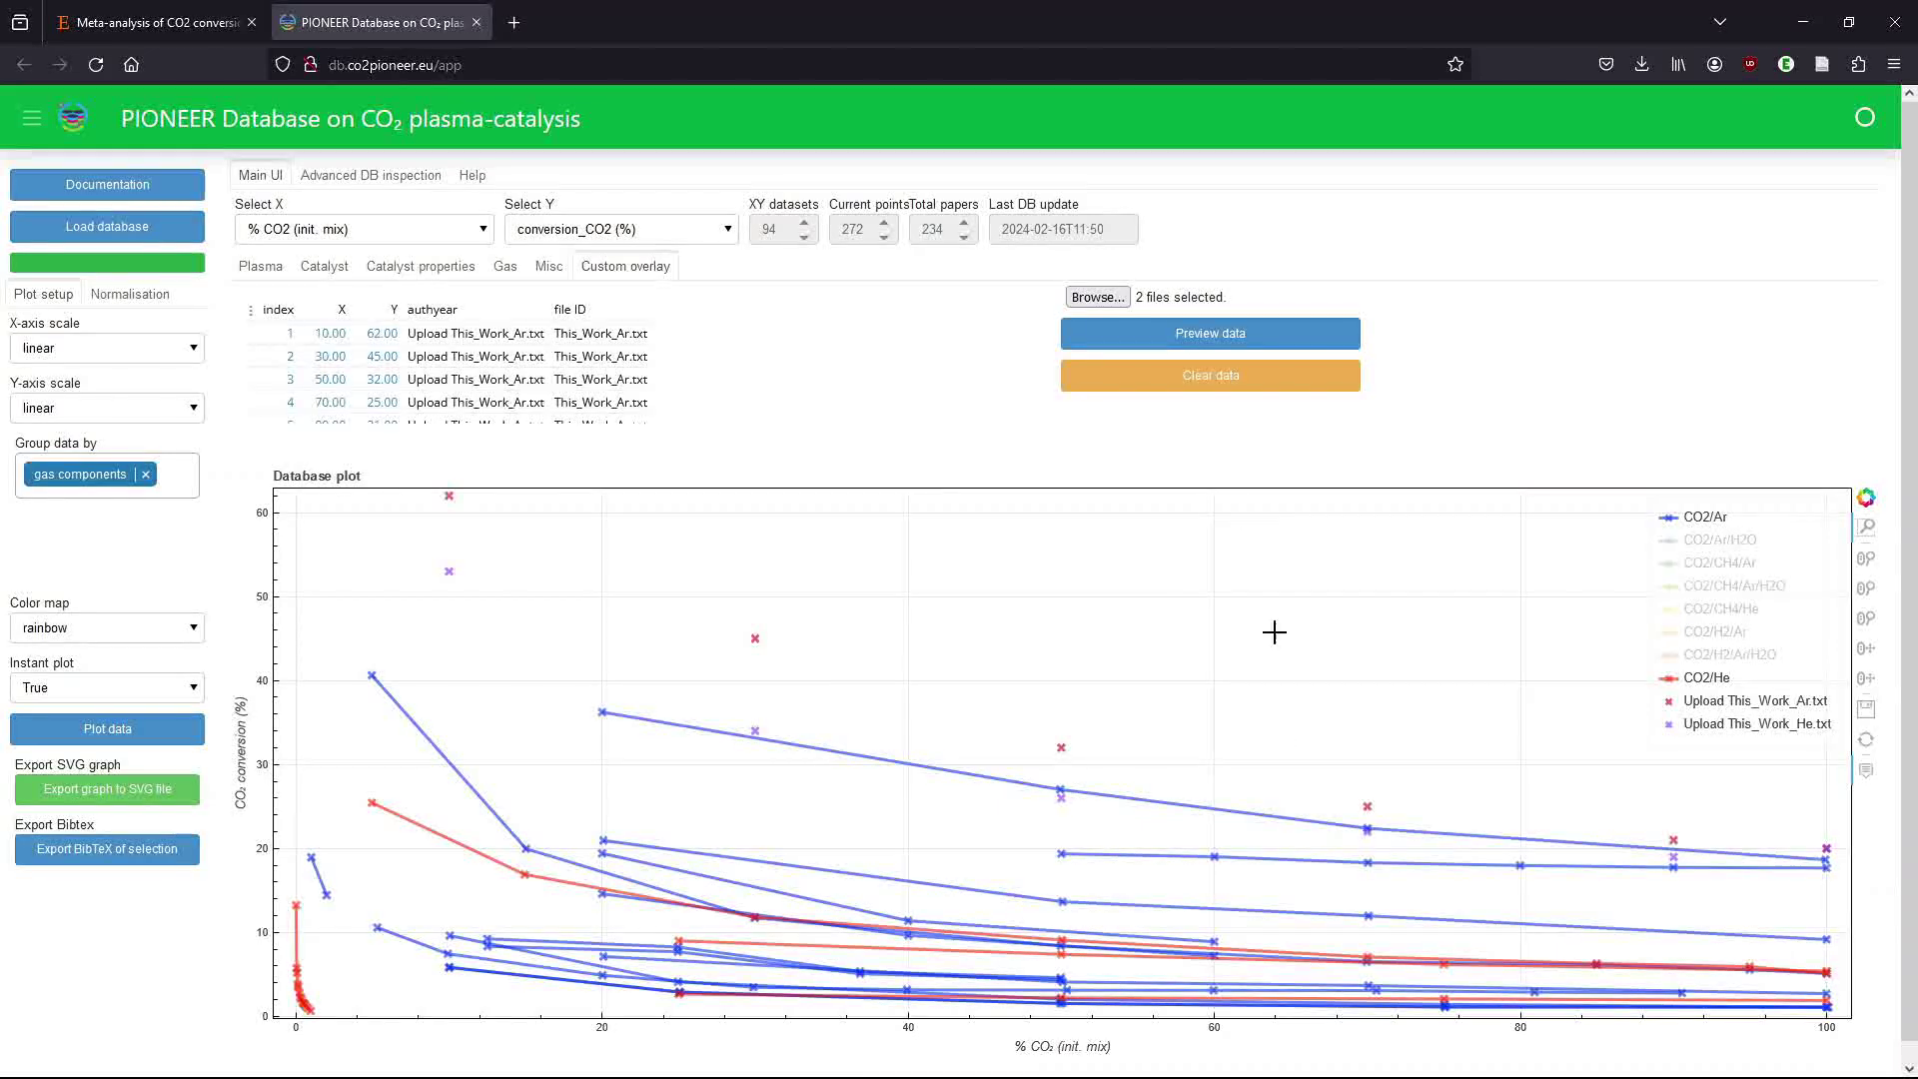
{"action": "left_click", "coordinate": [1246, 382]}
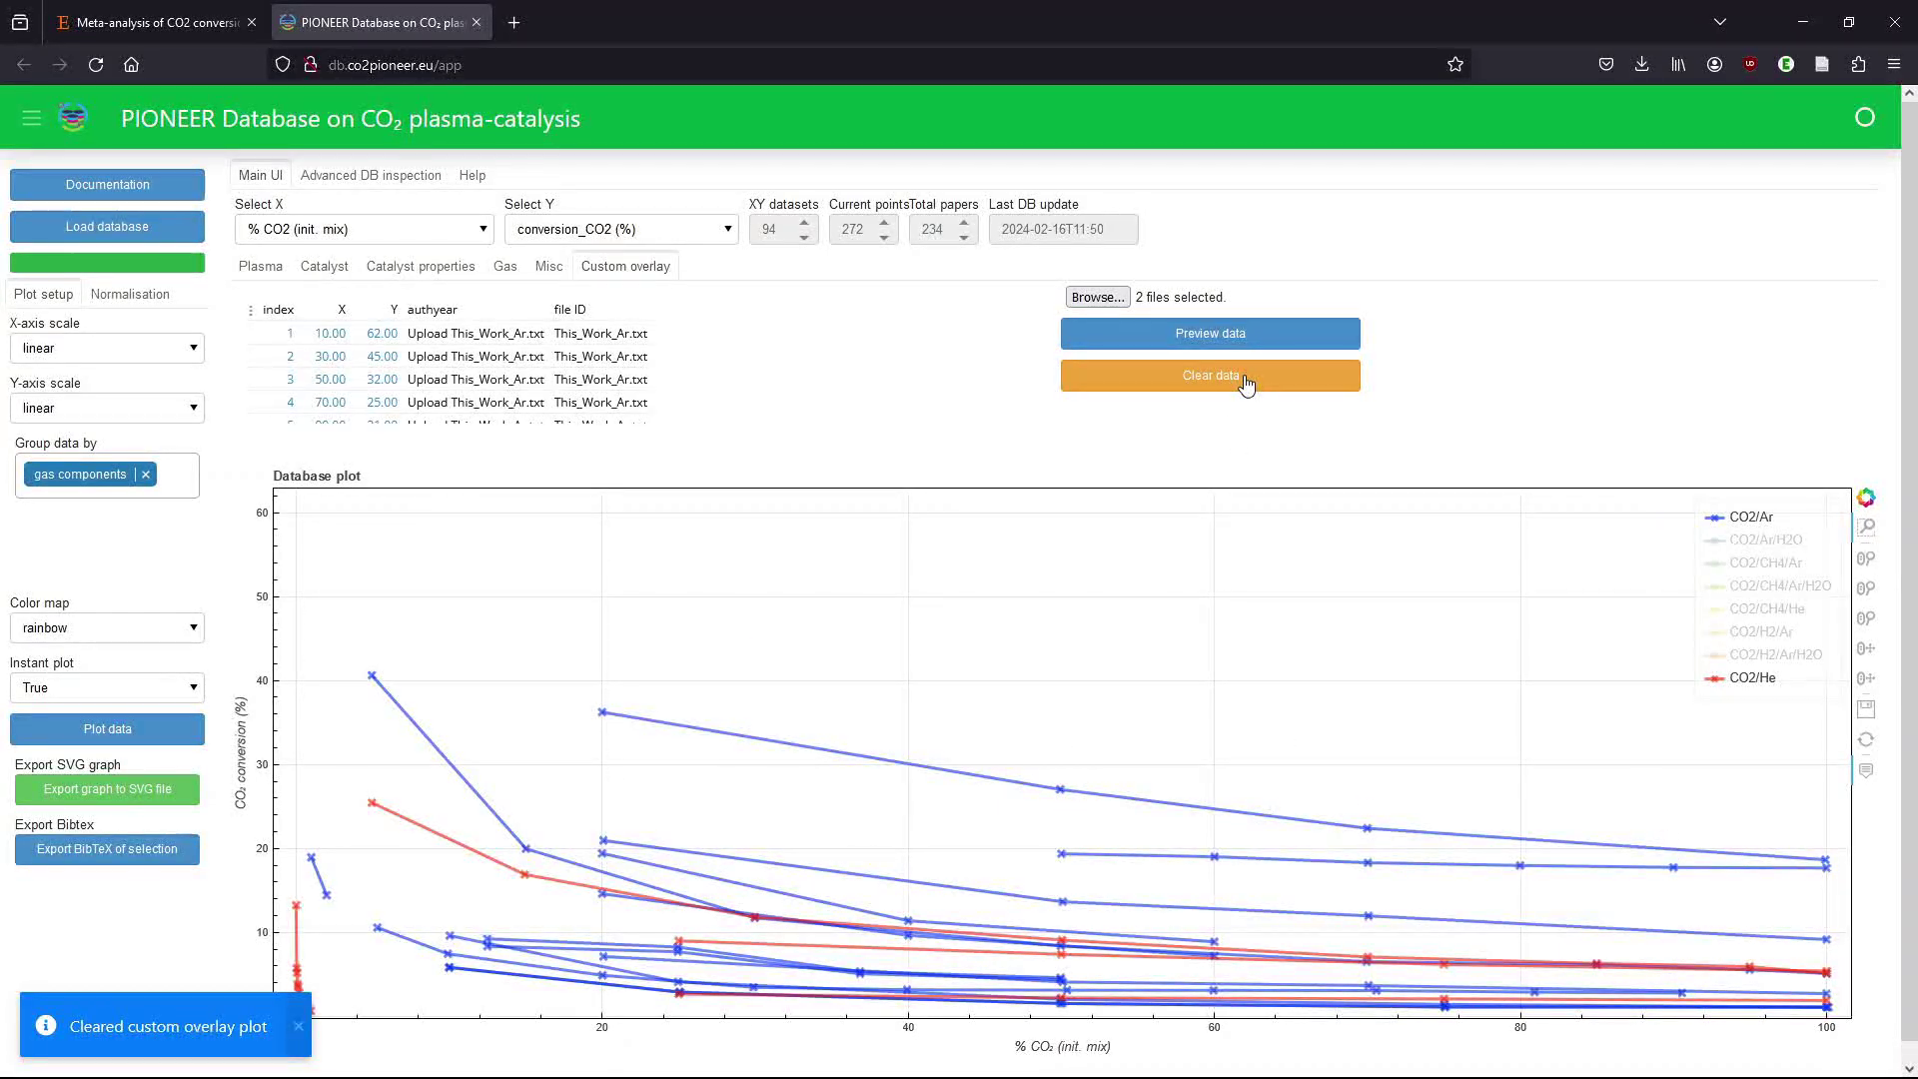
Add CH4, H2, H2O, N2 and O2 to the gas species filter alongside Ar and He.
{"action": "left_click", "coordinate": [505, 274]}
{"action": "left_click", "coordinate": [464, 324]}
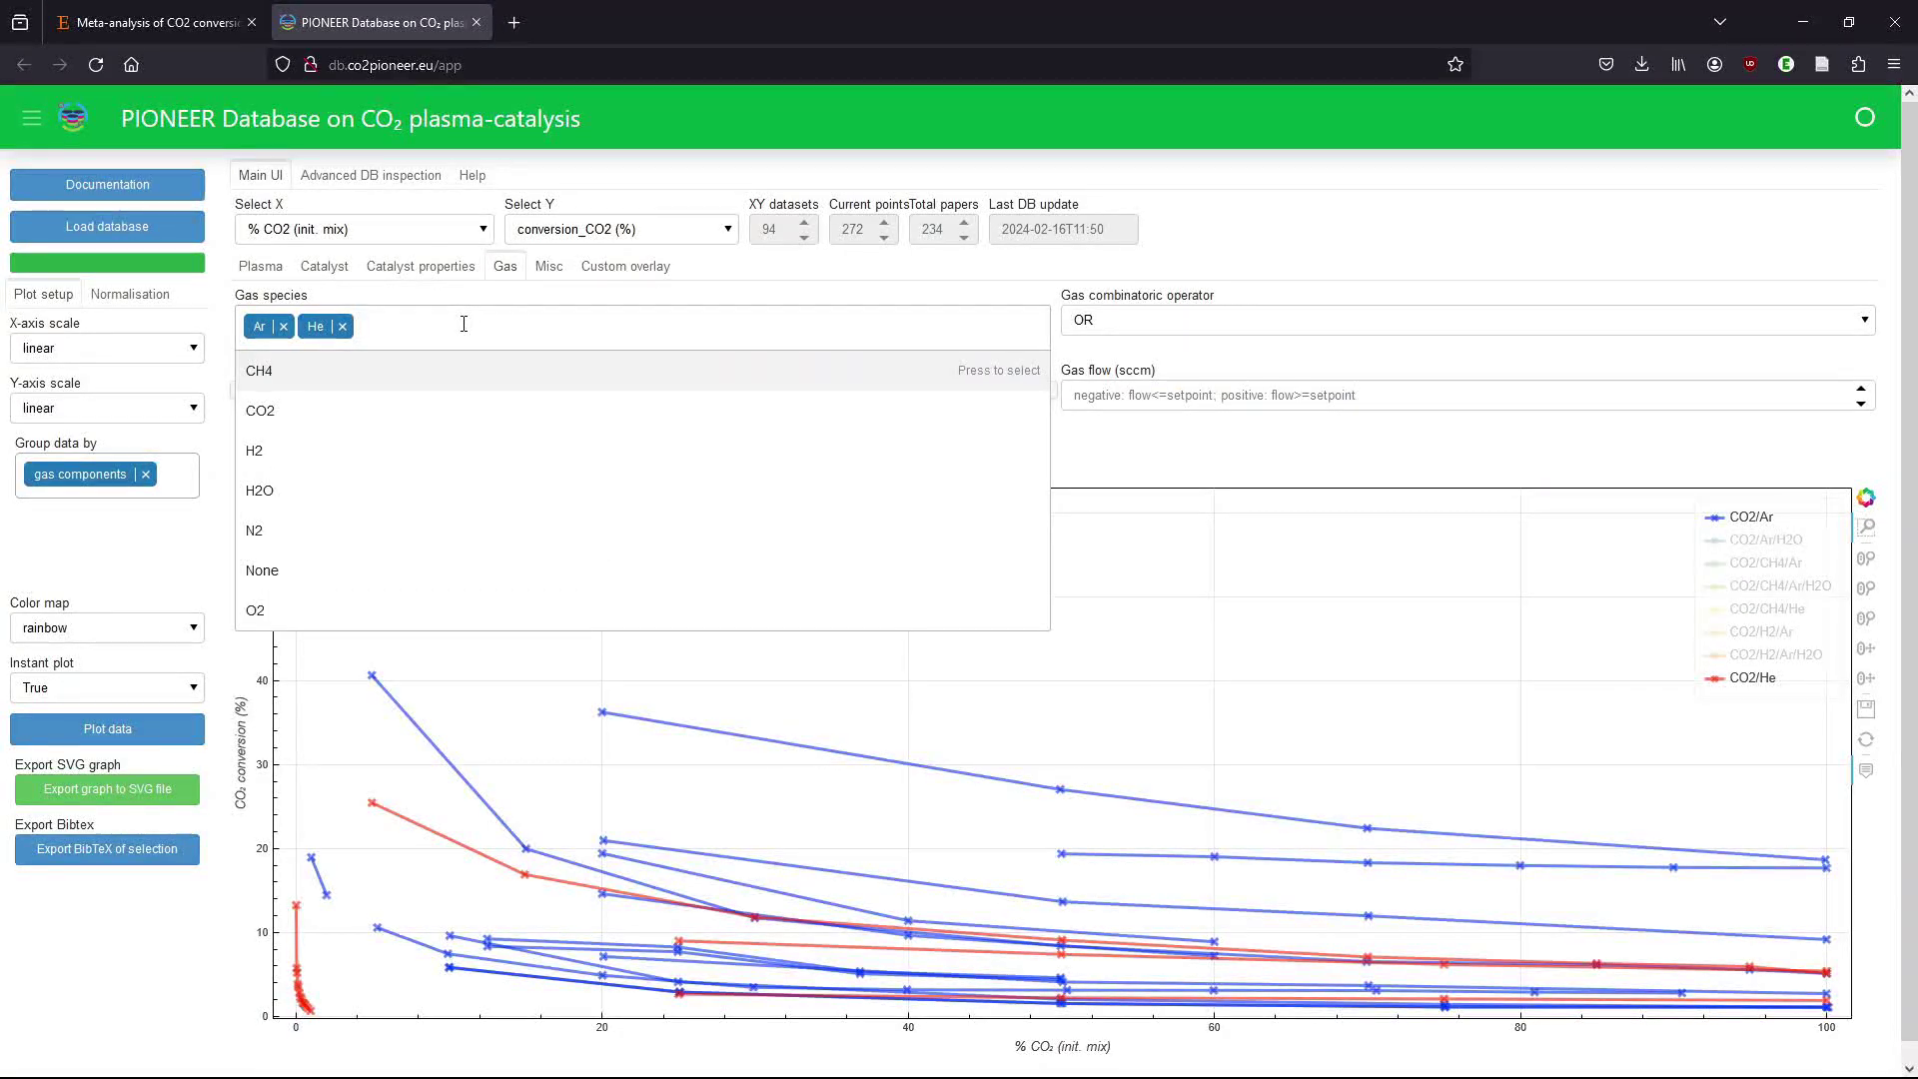
{"action": "left_click", "coordinate": [365, 386]}
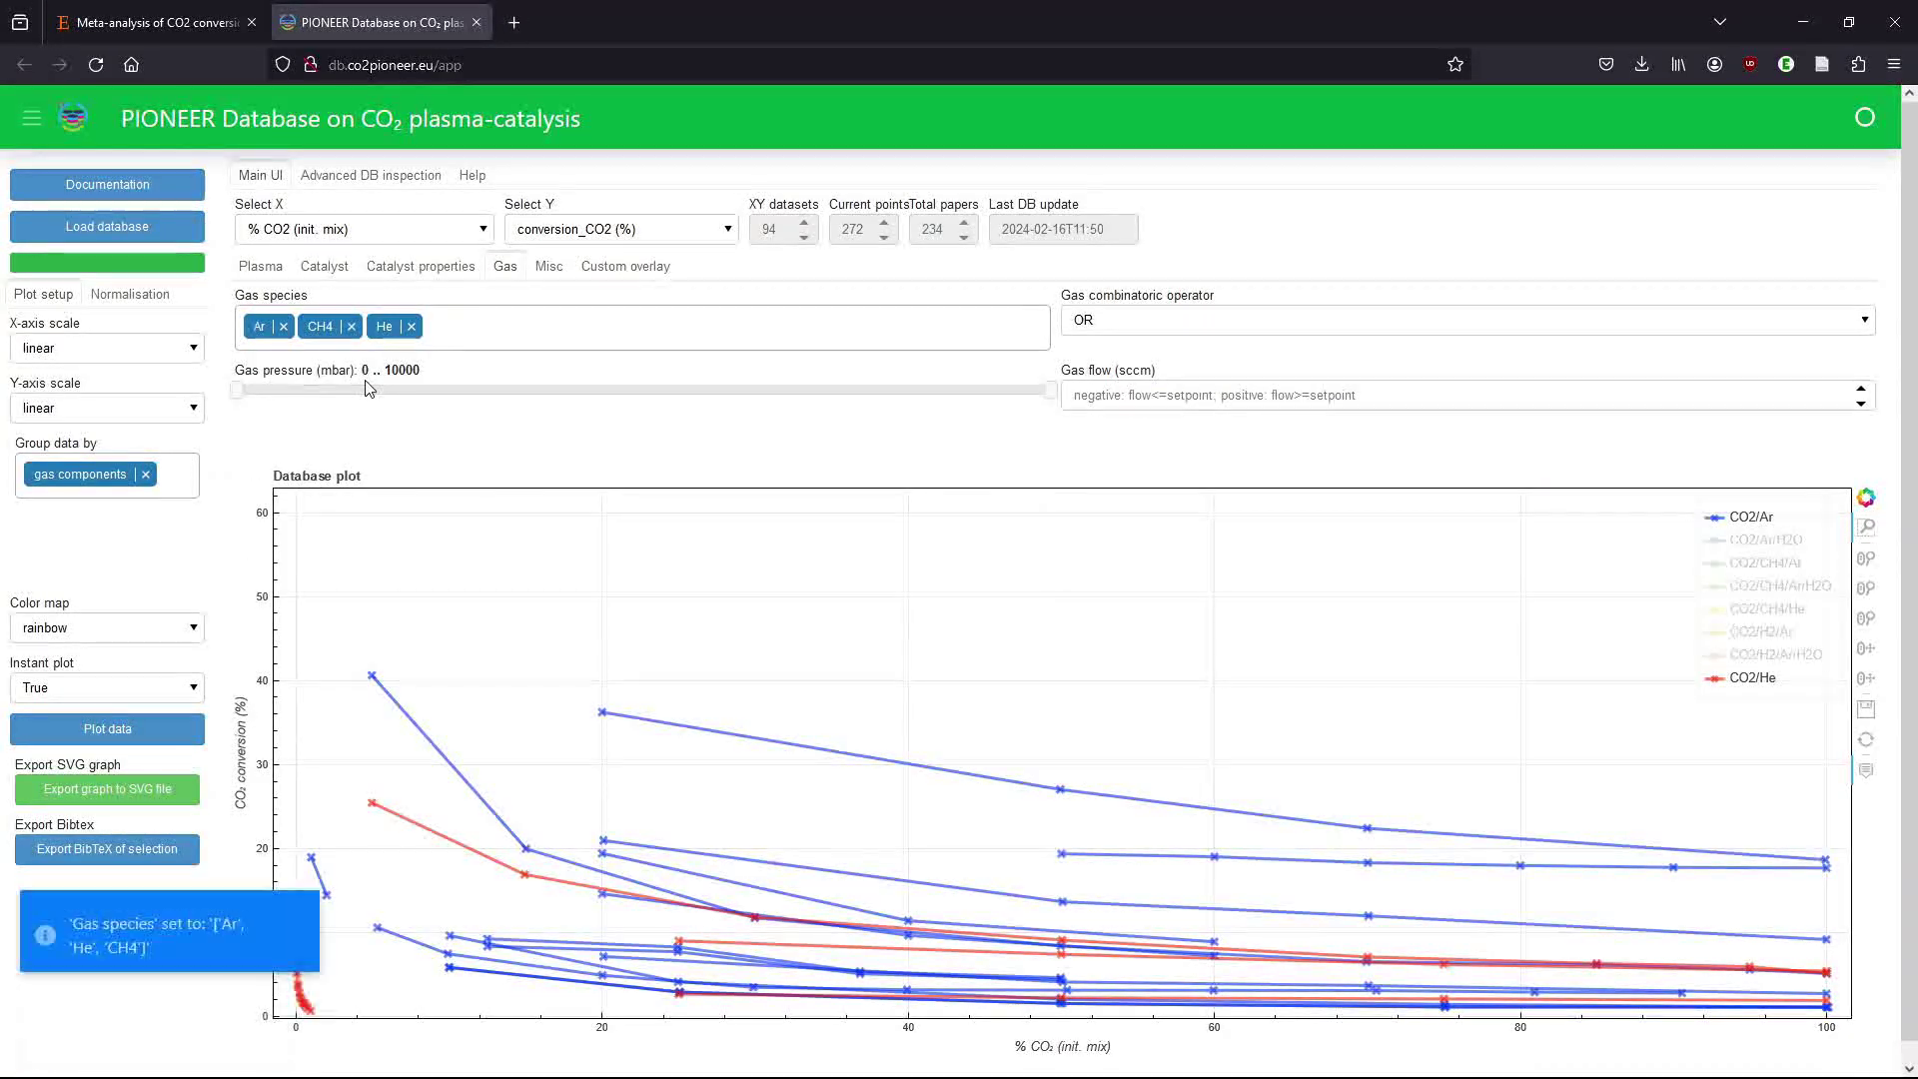
{"action": "left_click", "coordinate": [498, 332]}
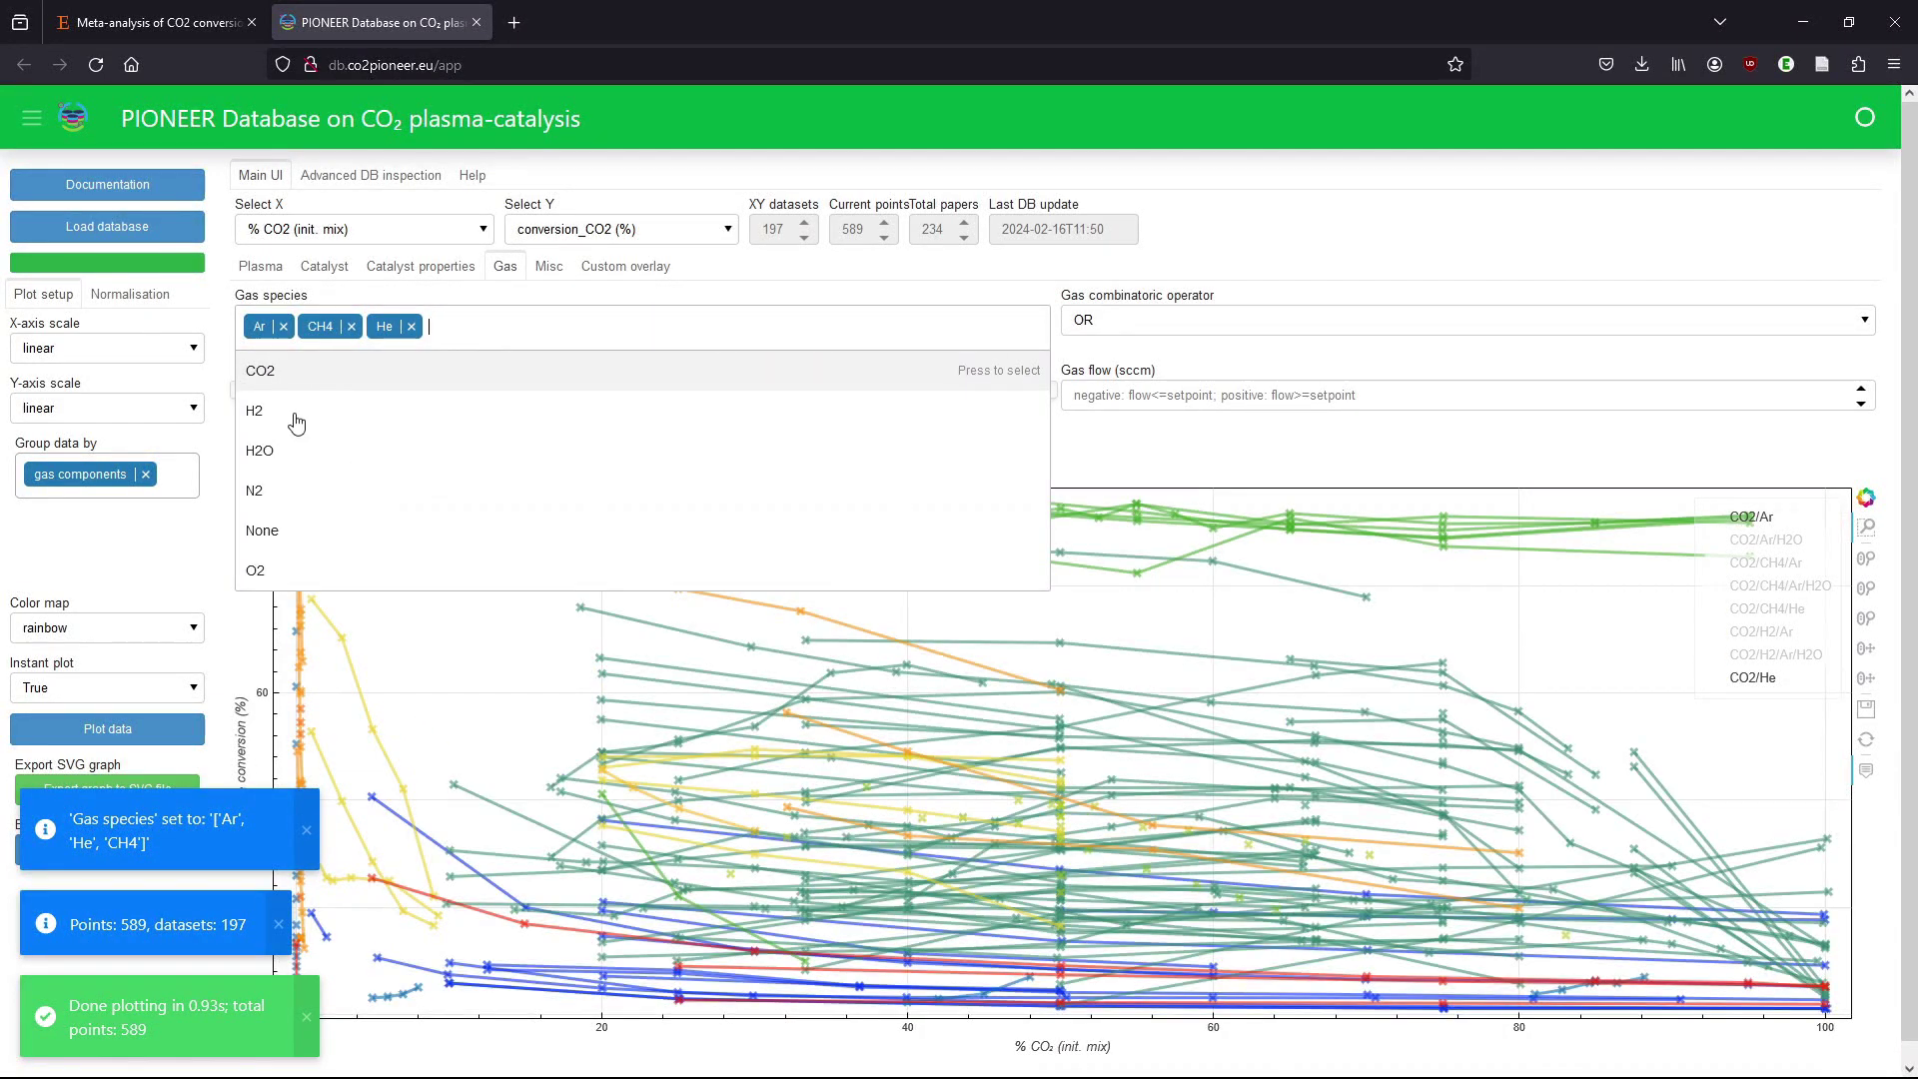
{"action": "left_click", "coordinate": [411, 417]}
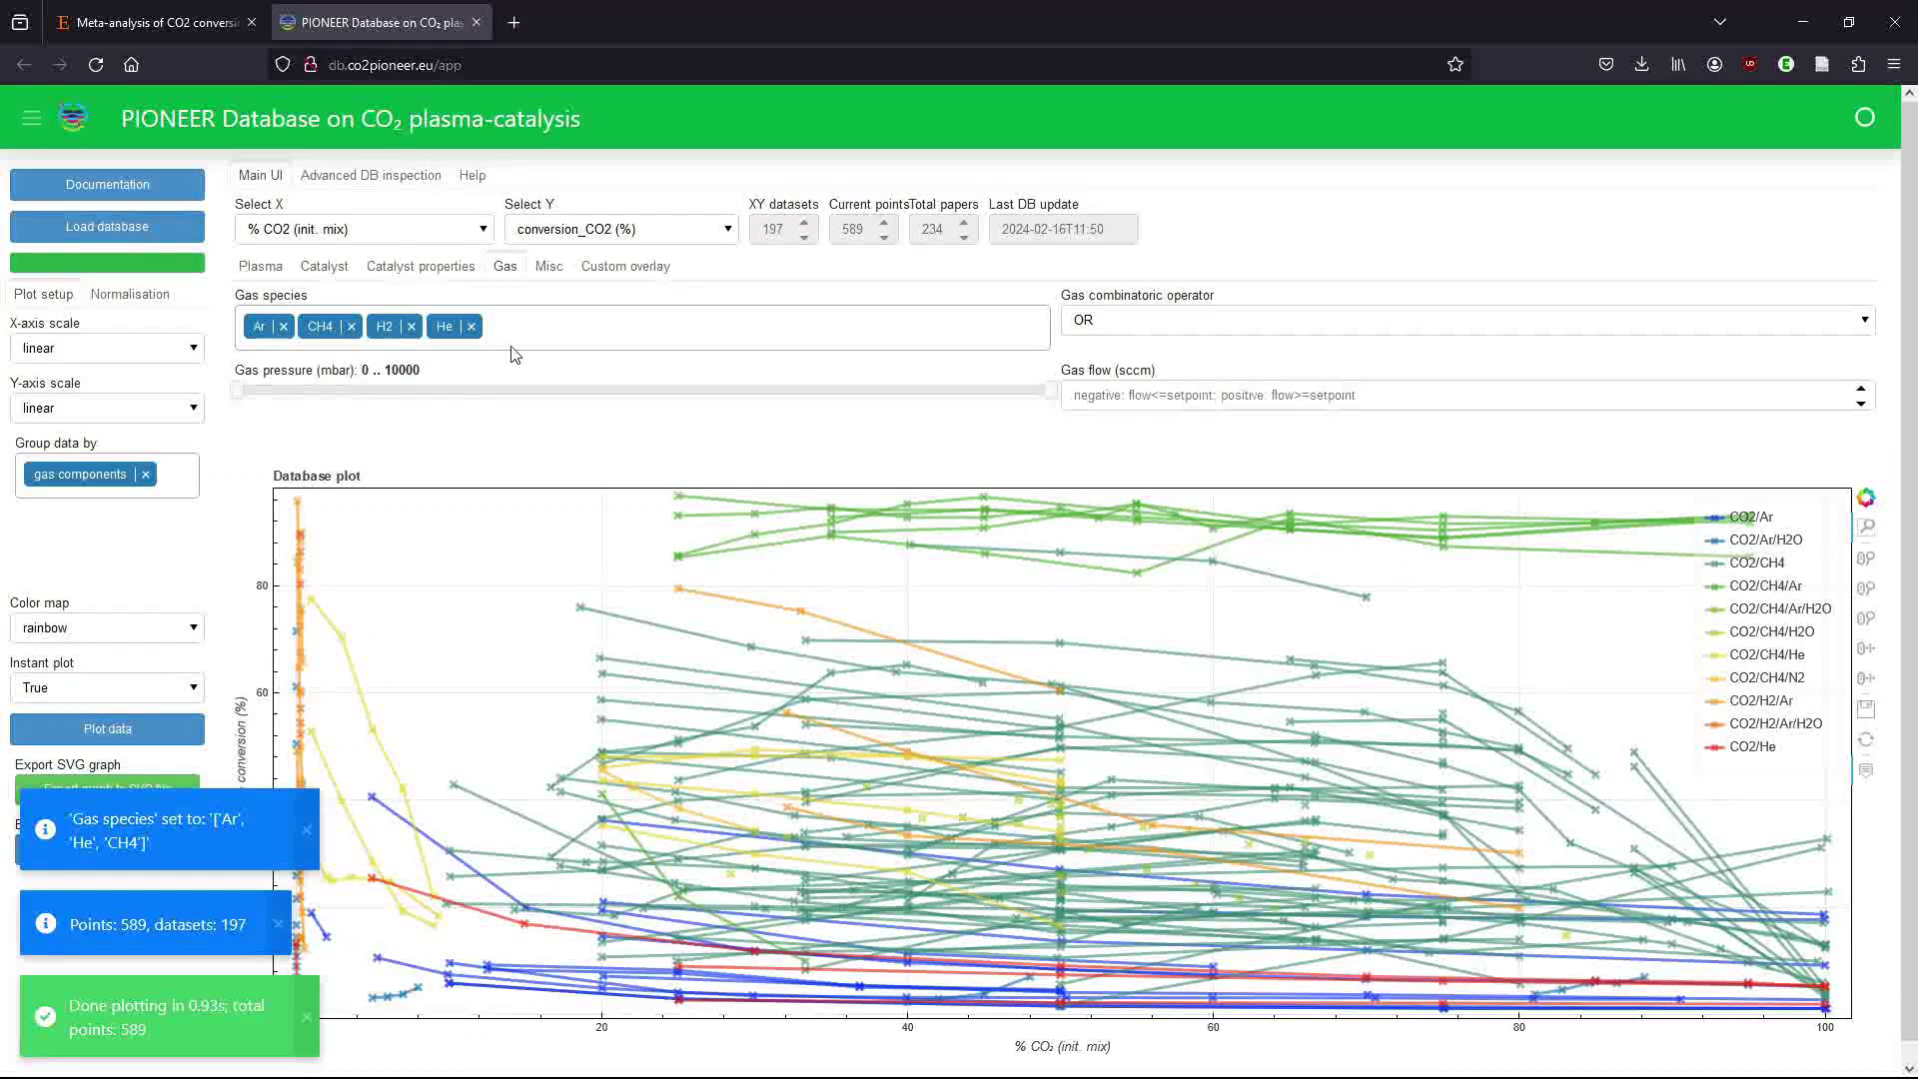
{"action": "left_click", "coordinate": [577, 331]}
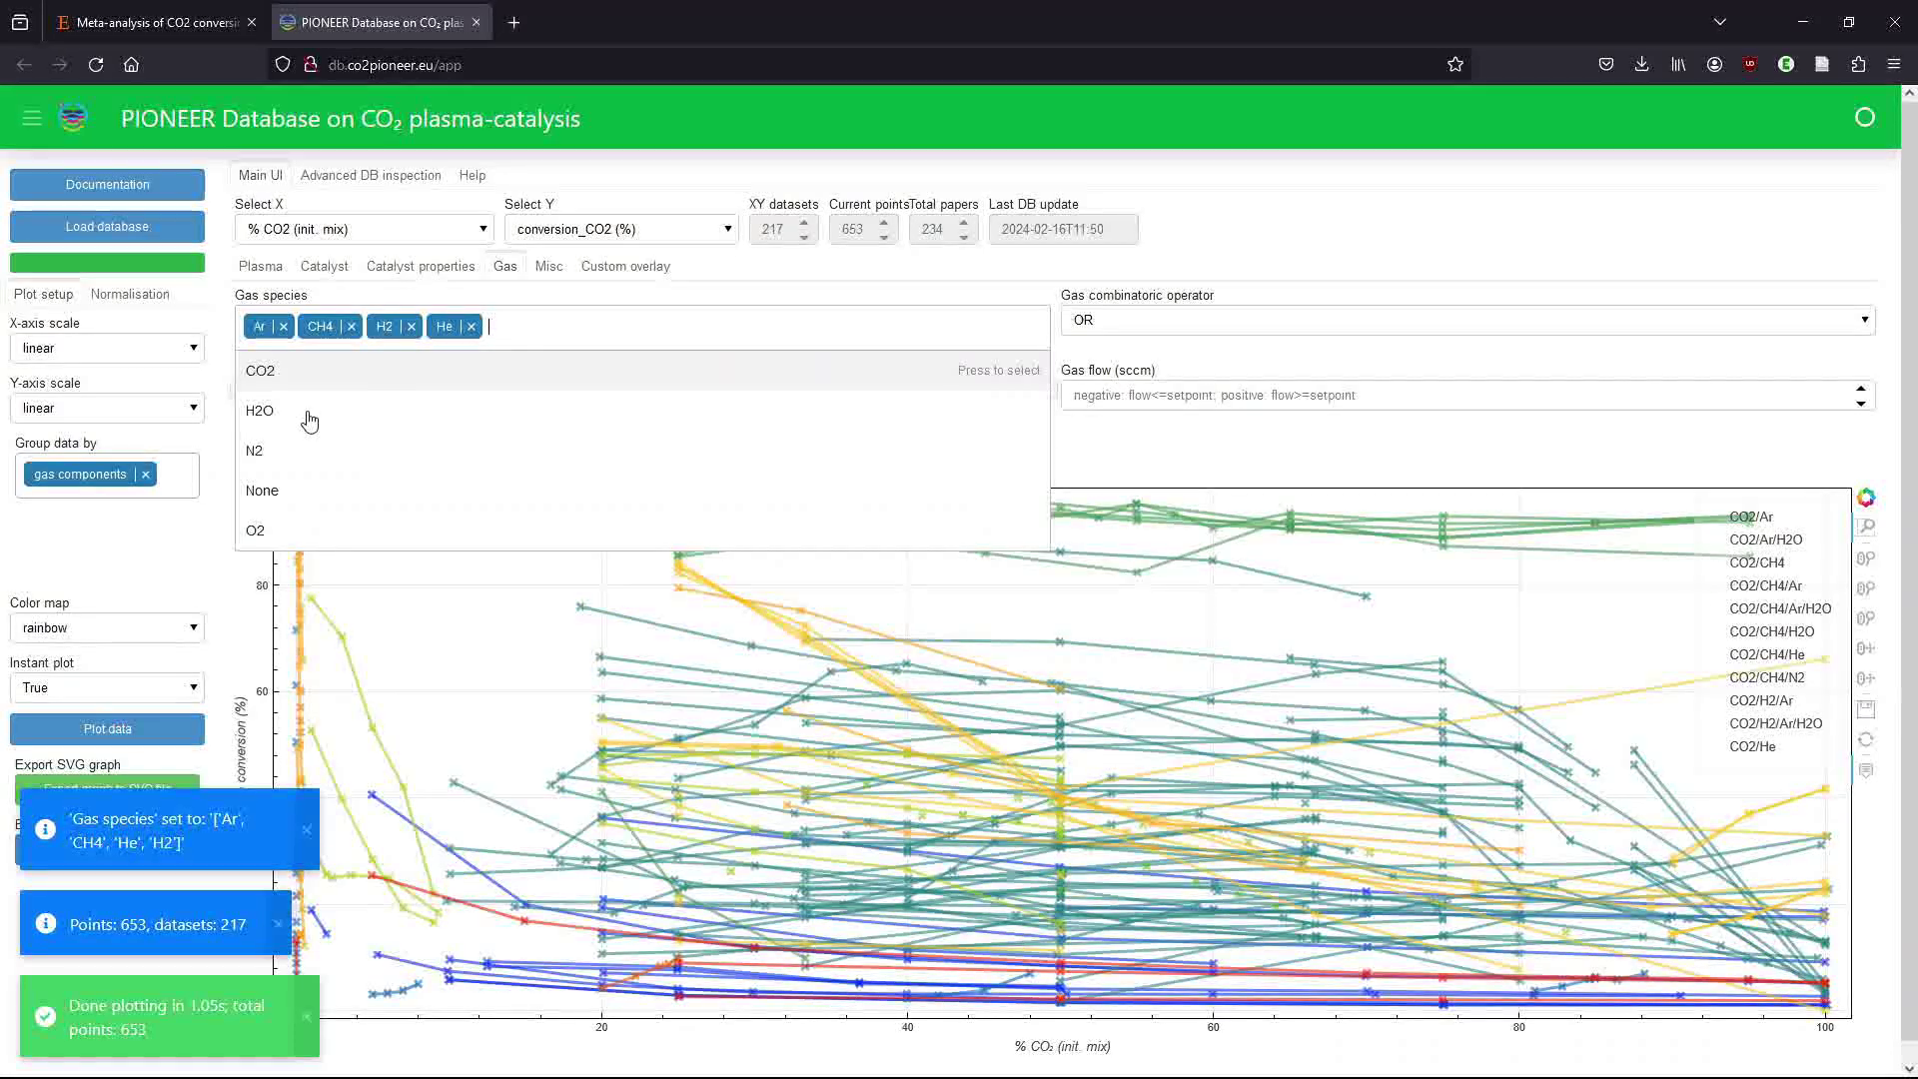
{"action": "left_click", "coordinate": [310, 418]}
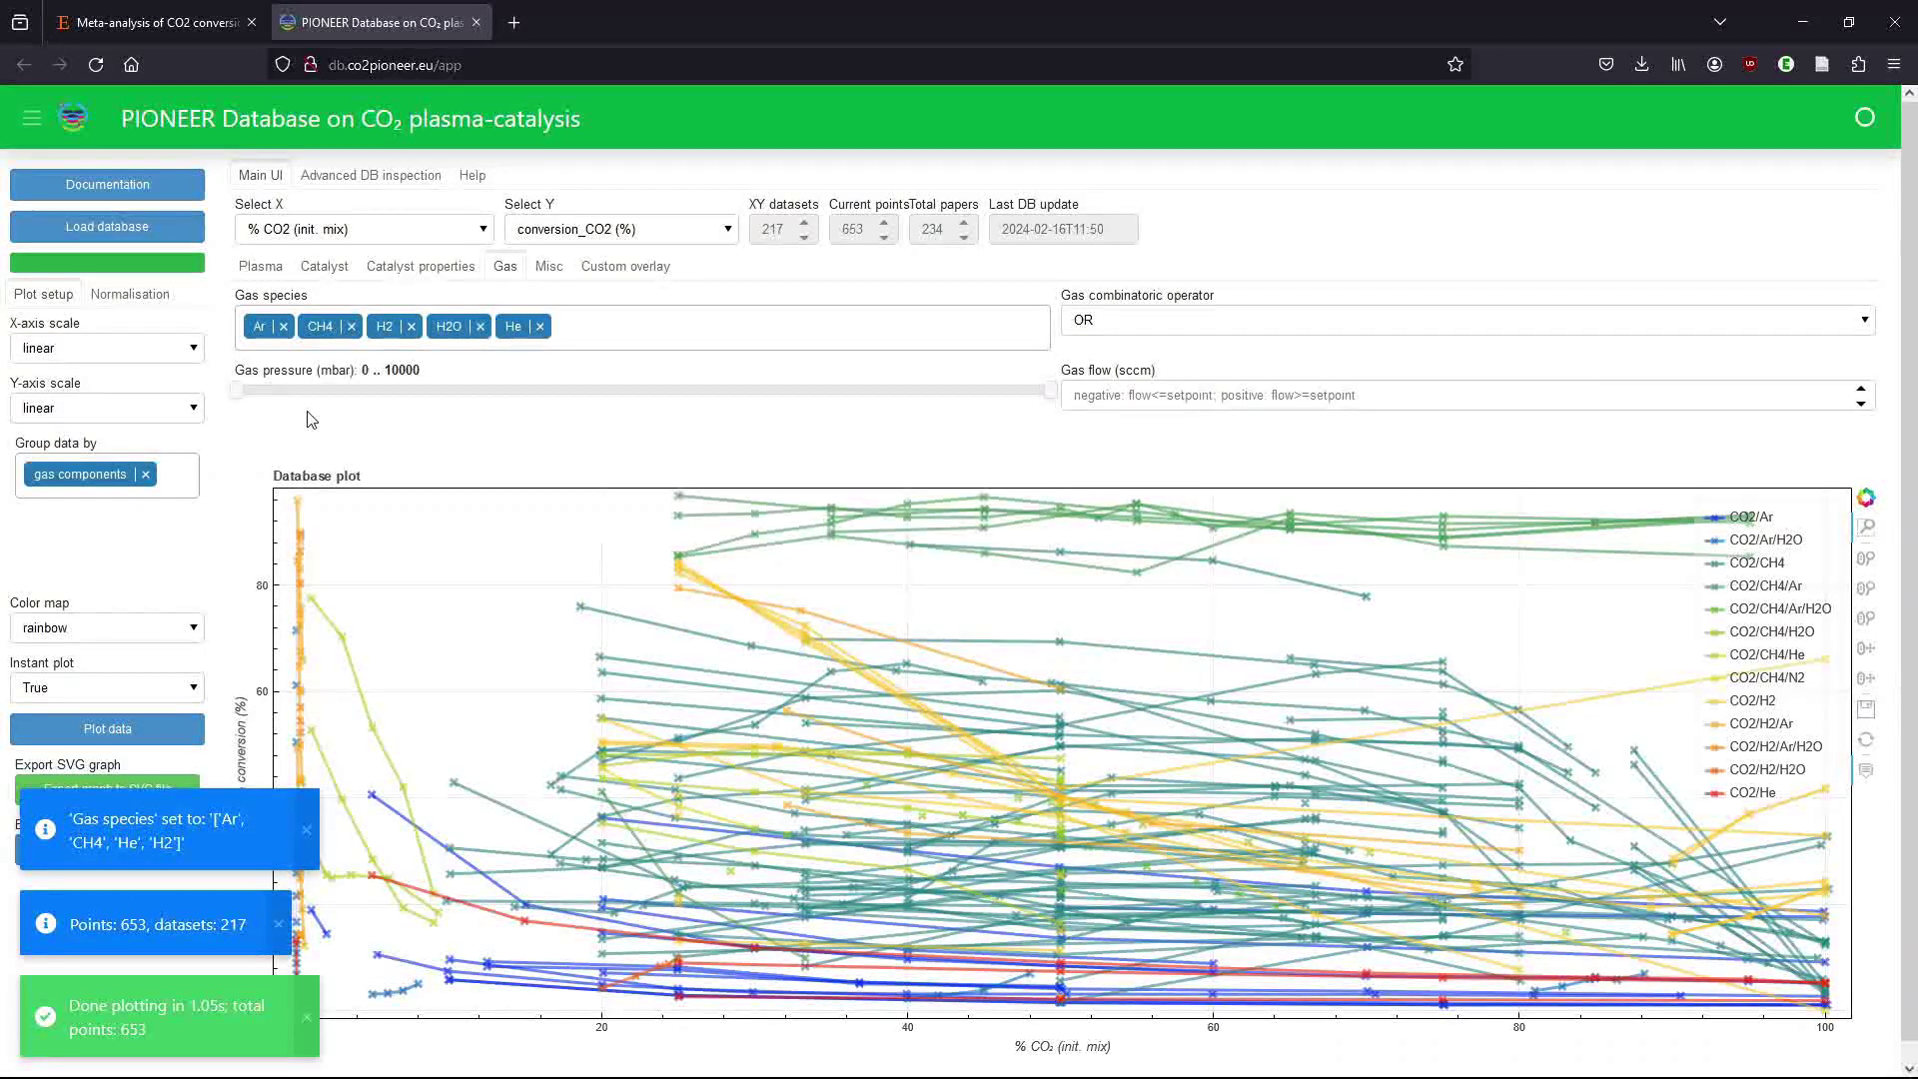
{"action": "left_click", "coordinate": [617, 319]}
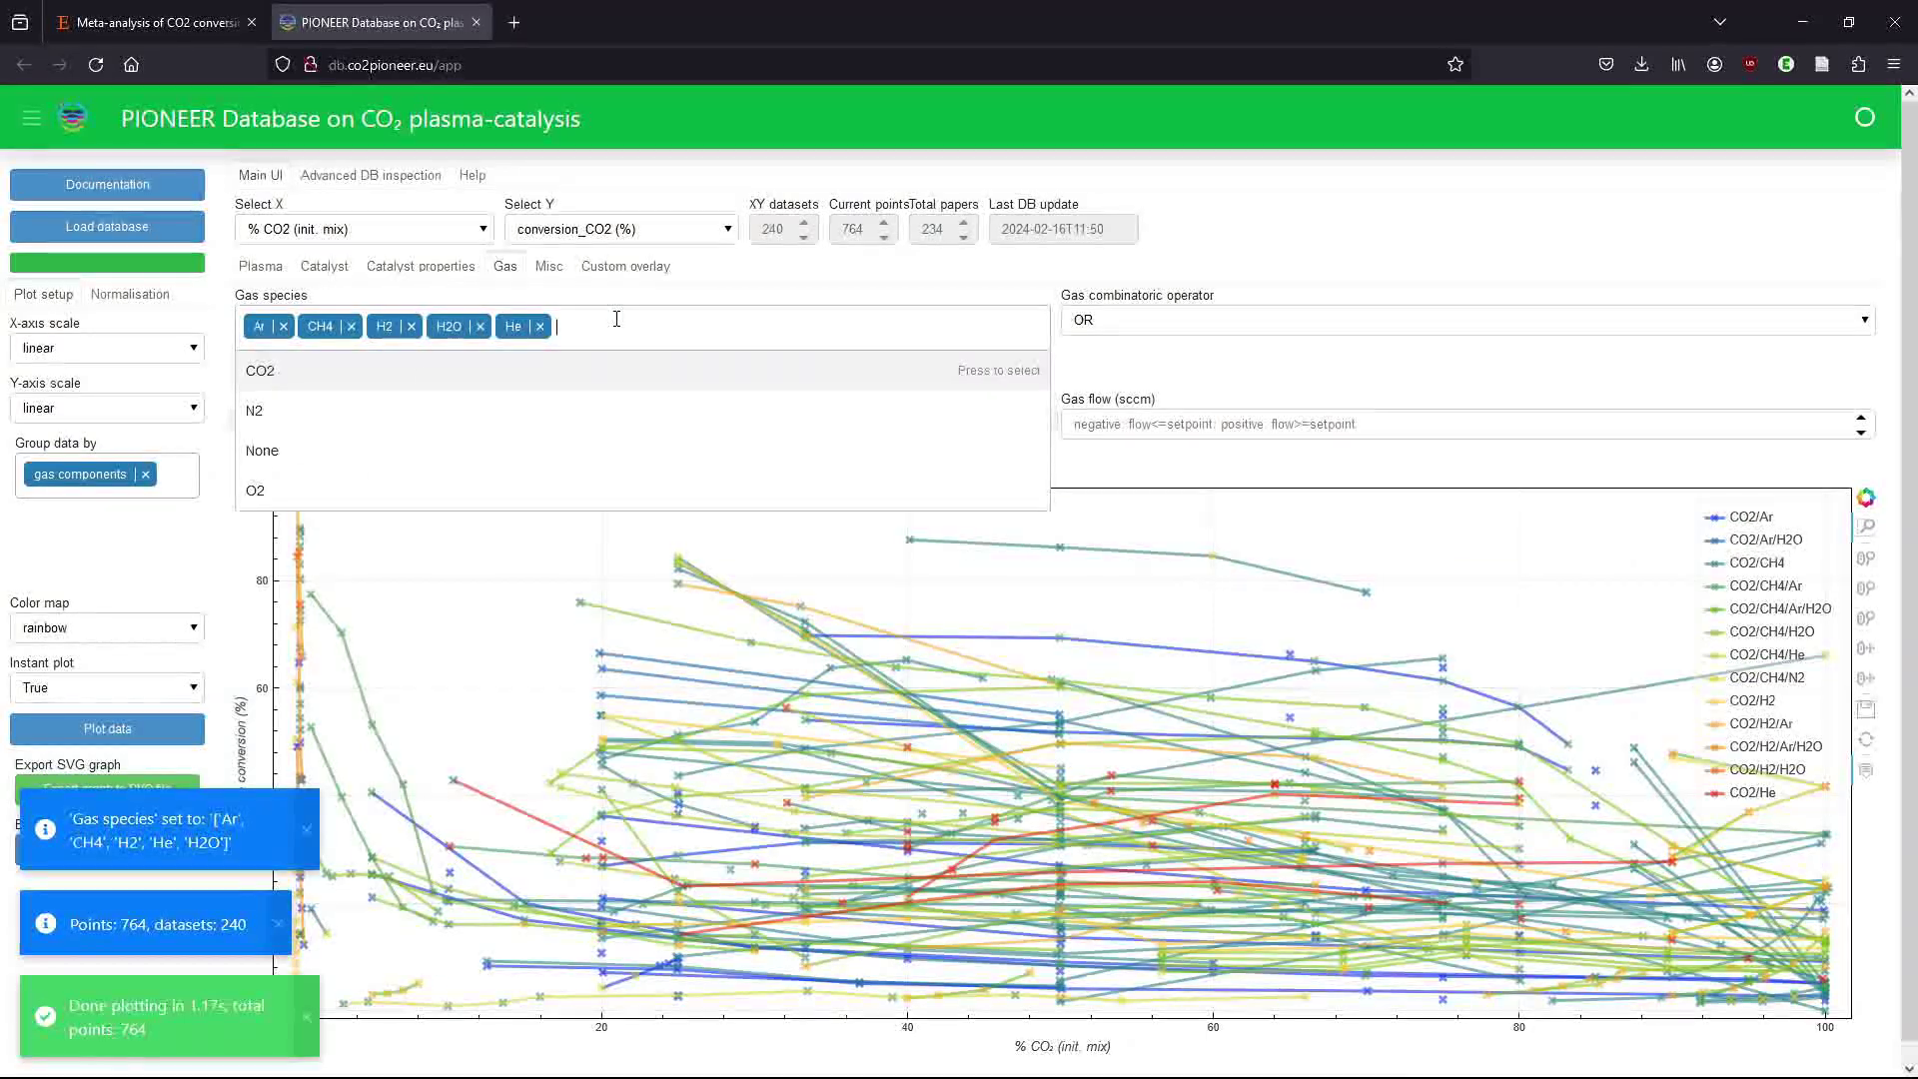
{"action": "left_click", "coordinate": [252, 413]}
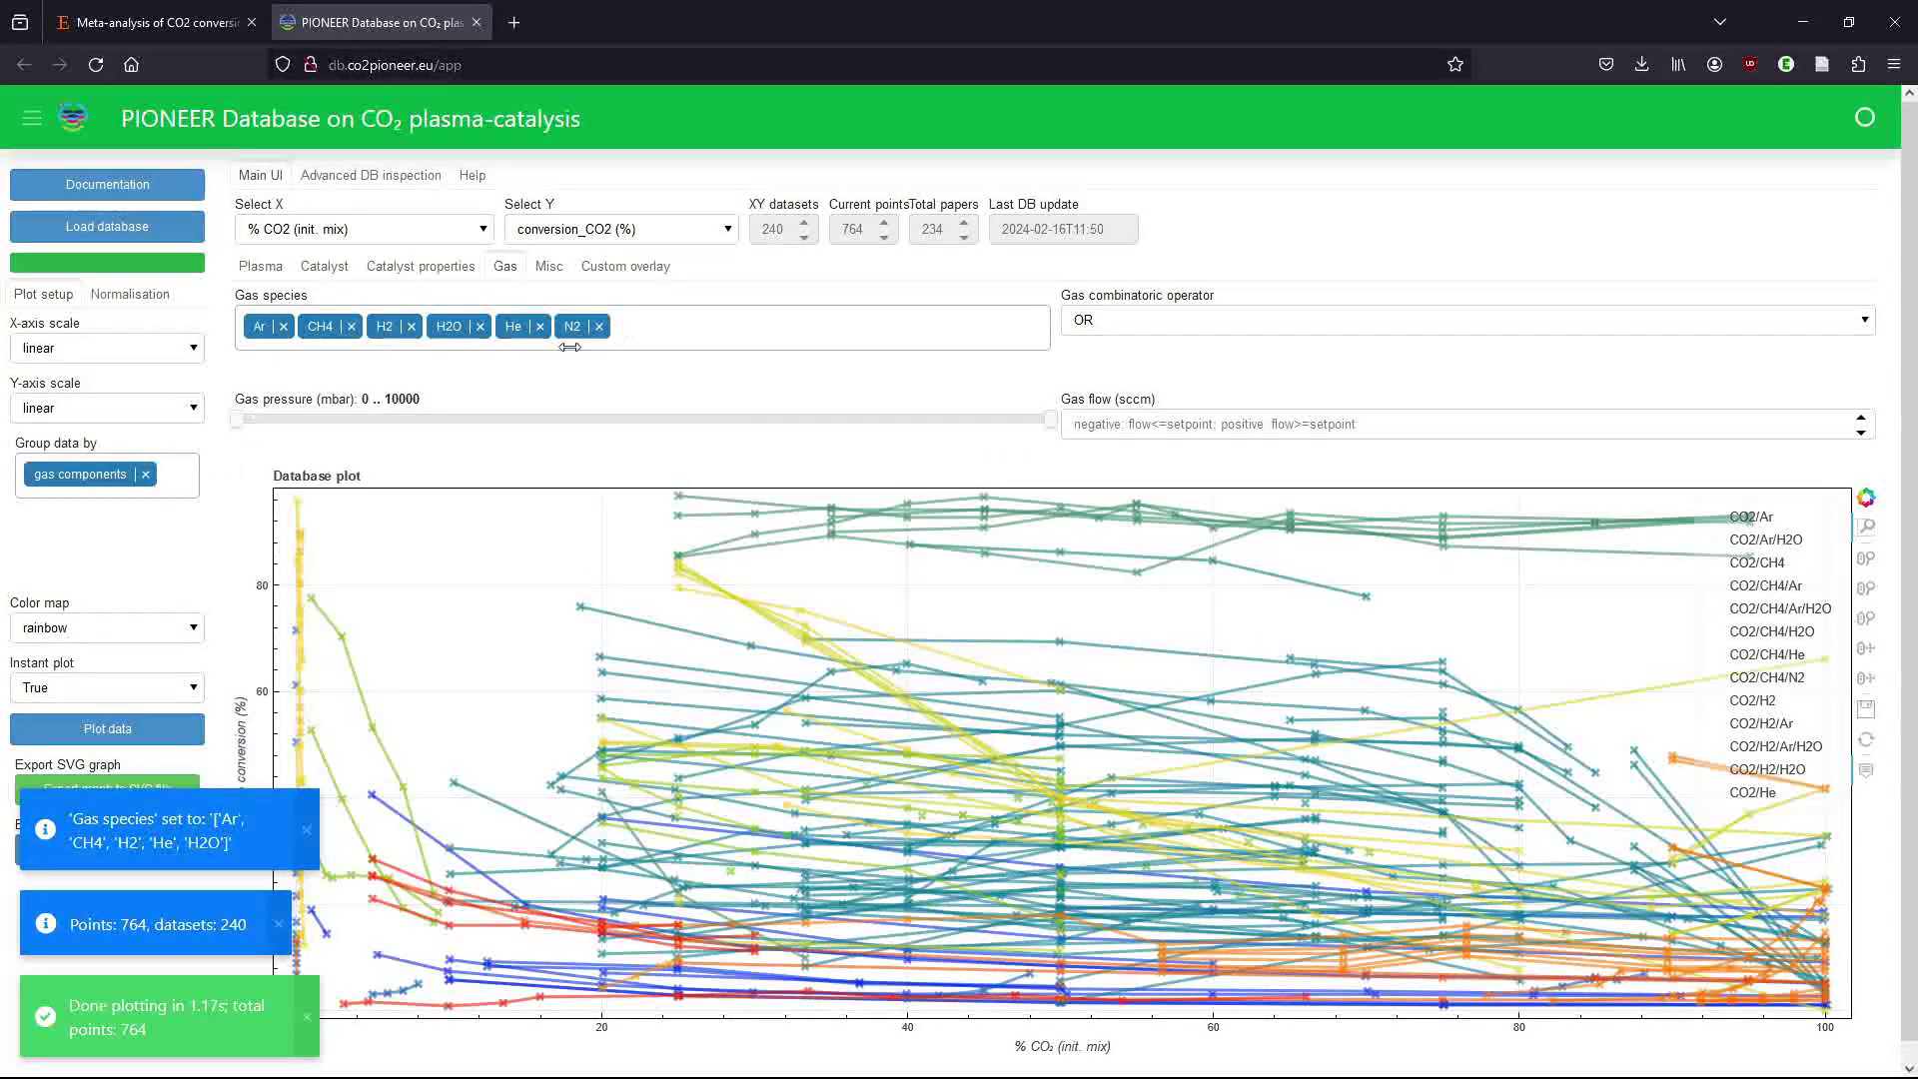
{"action": "left_click", "coordinate": [662, 331]}
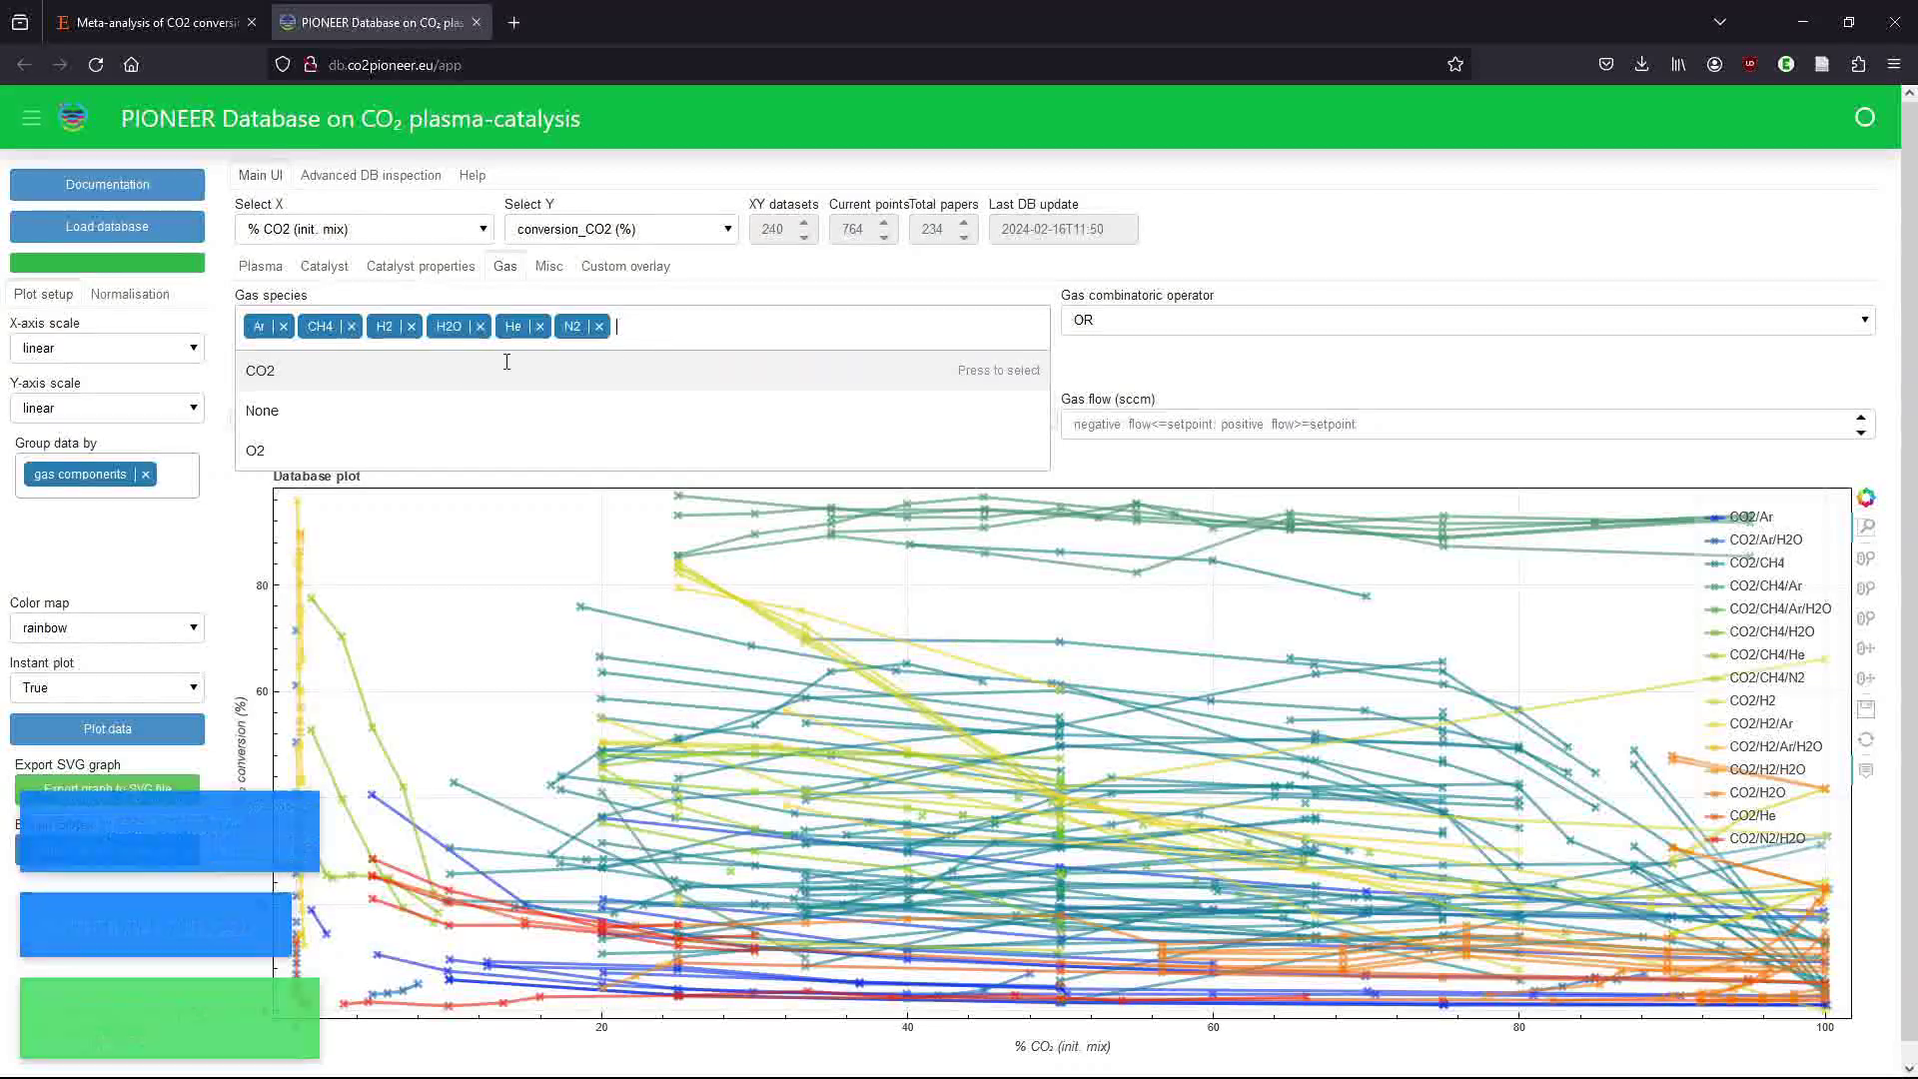
{"action": "left_click", "coordinate": [338, 437]}
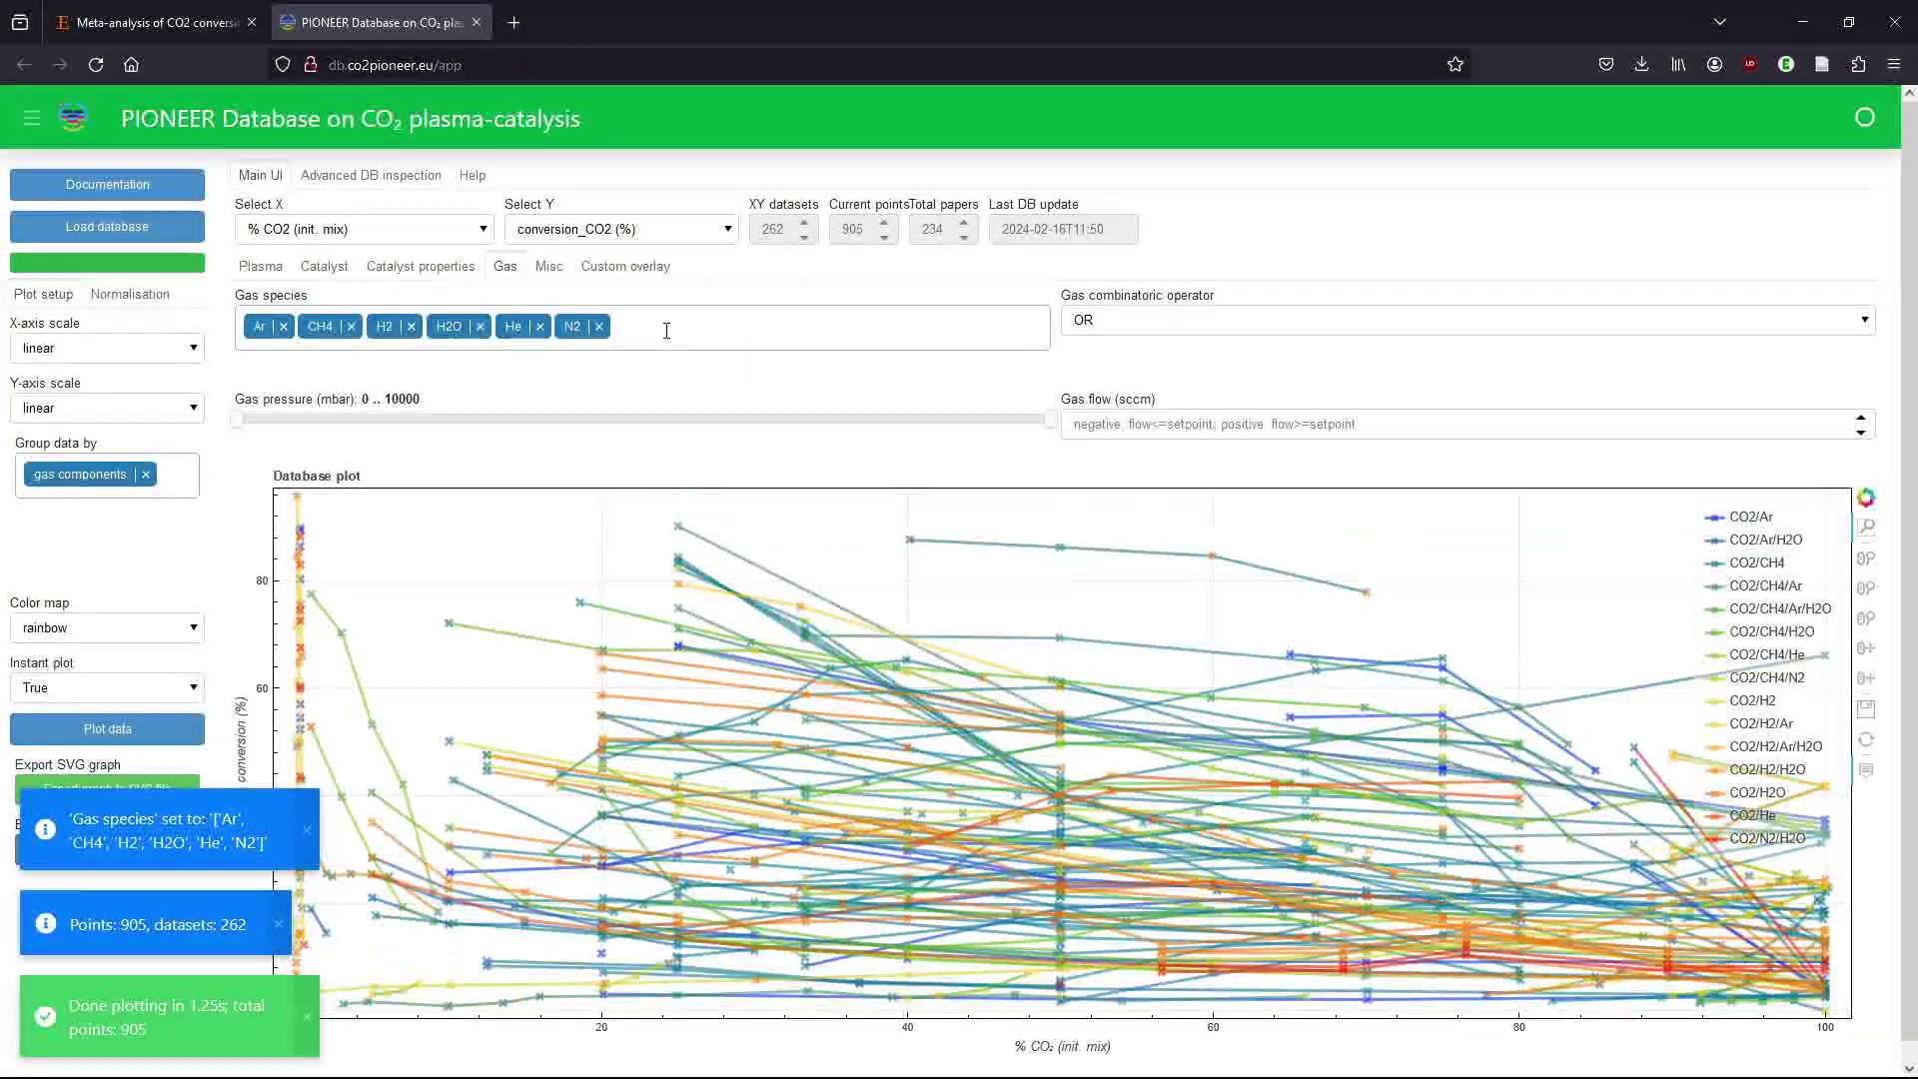
{"action": "left_click", "coordinate": [666, 330]}
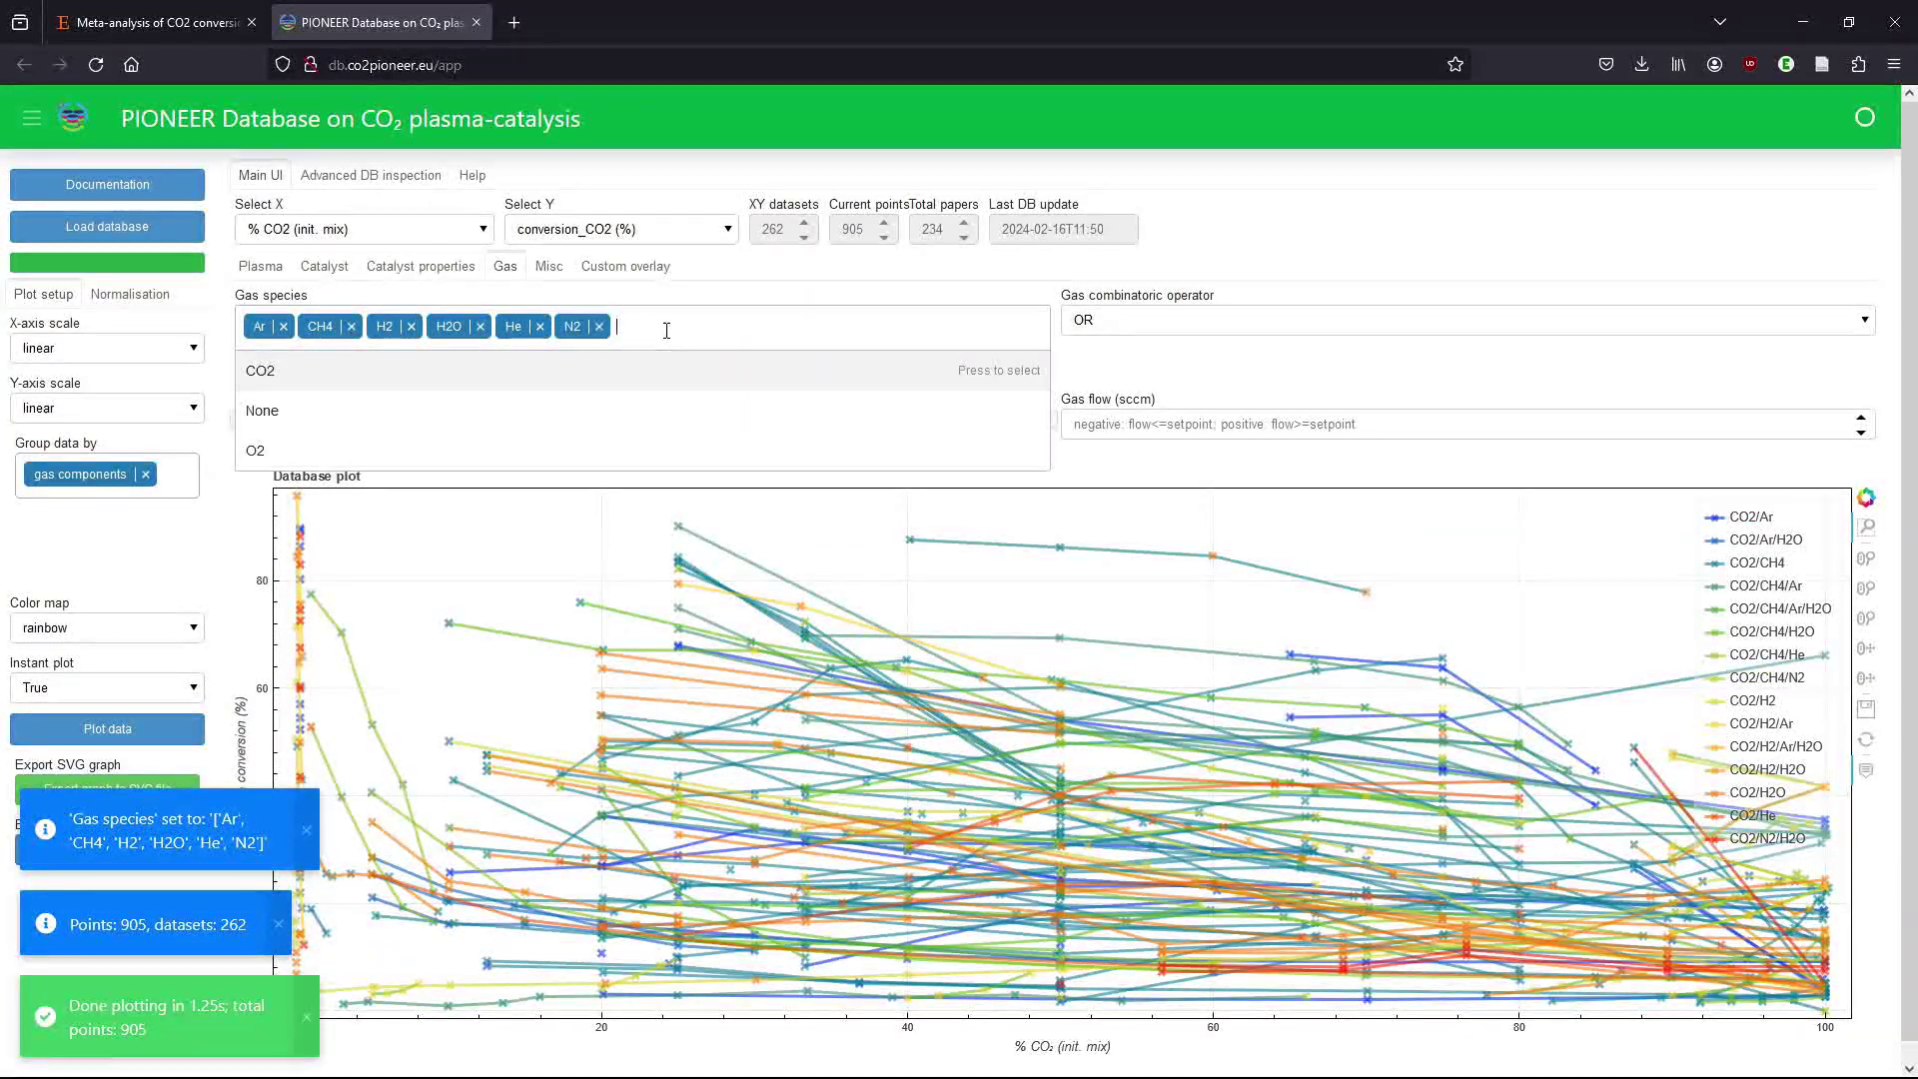
{"action": "left_click", "coordinate": [296, 455]}
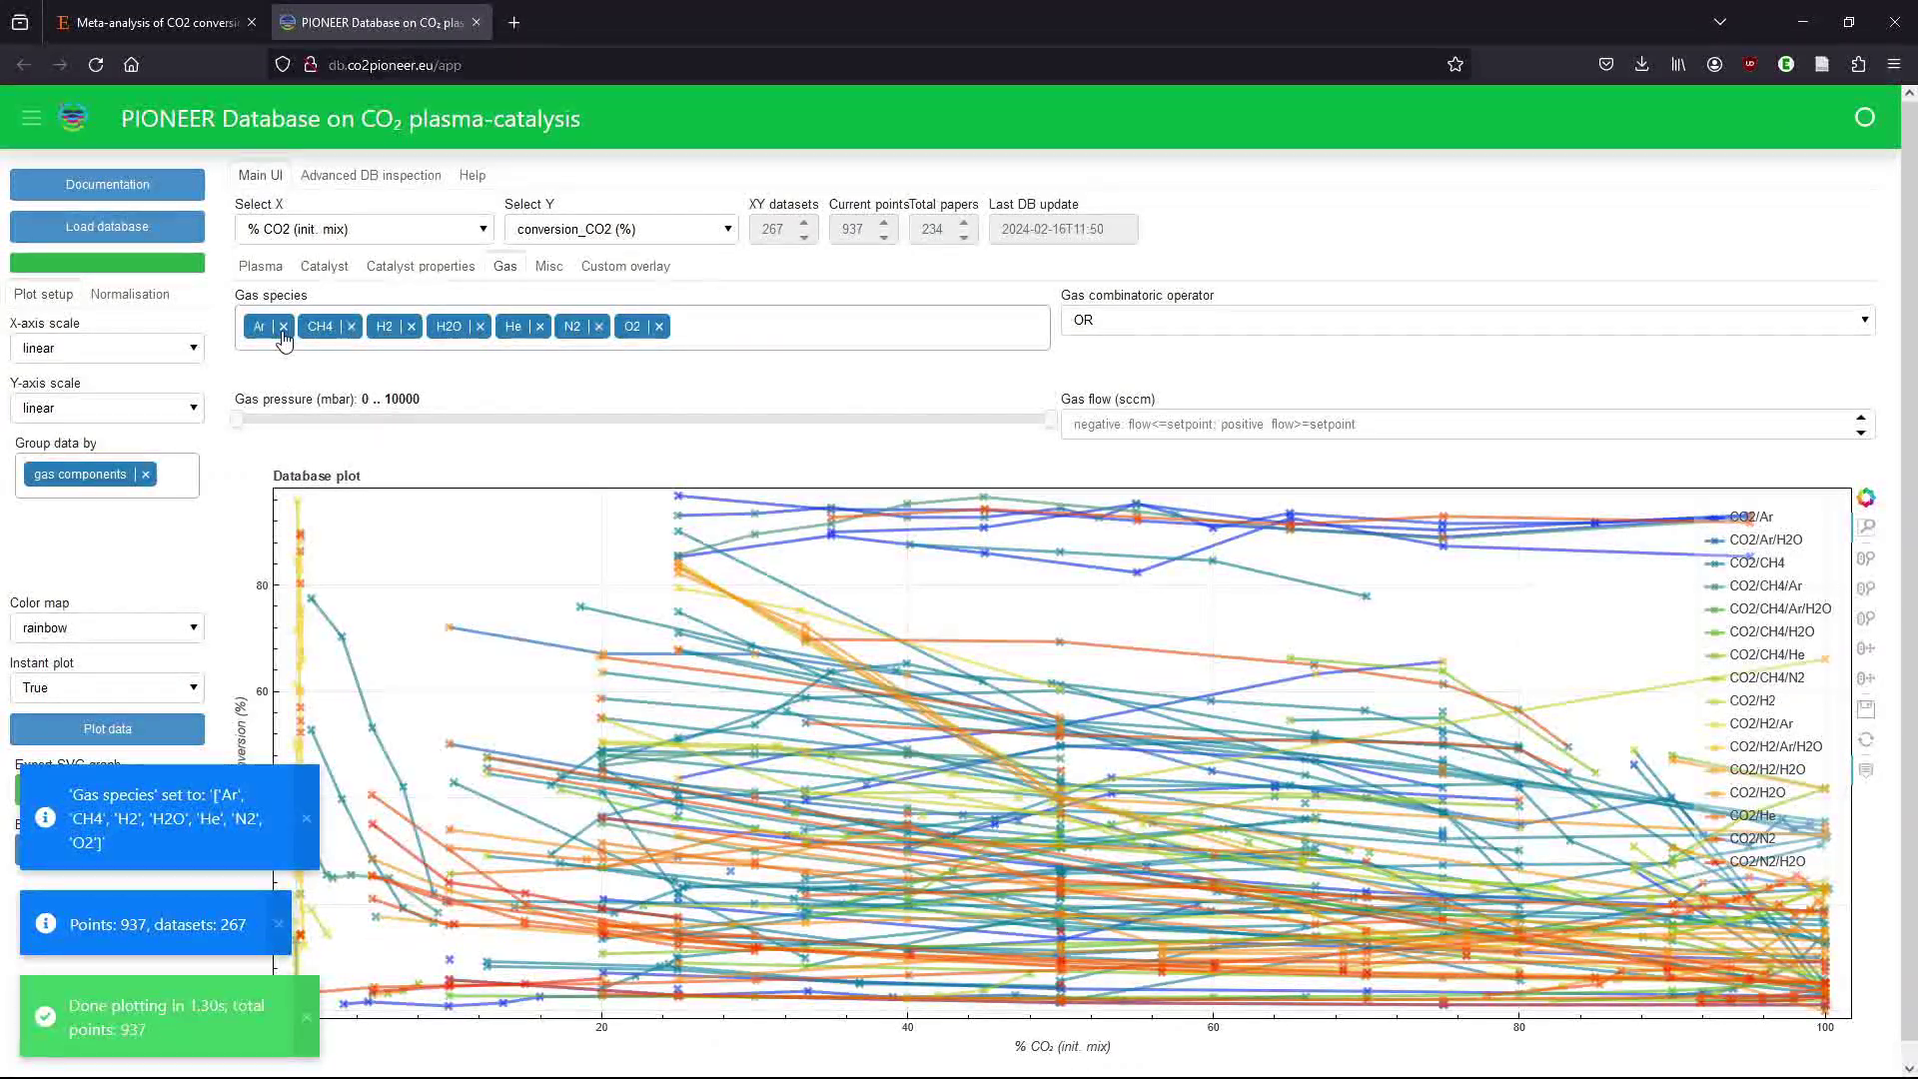
Remove Ar and He from the gas species filter and set the gas combinatoric operator to NOR.
{"action": "left_click", "coordinate": [282, 329]}
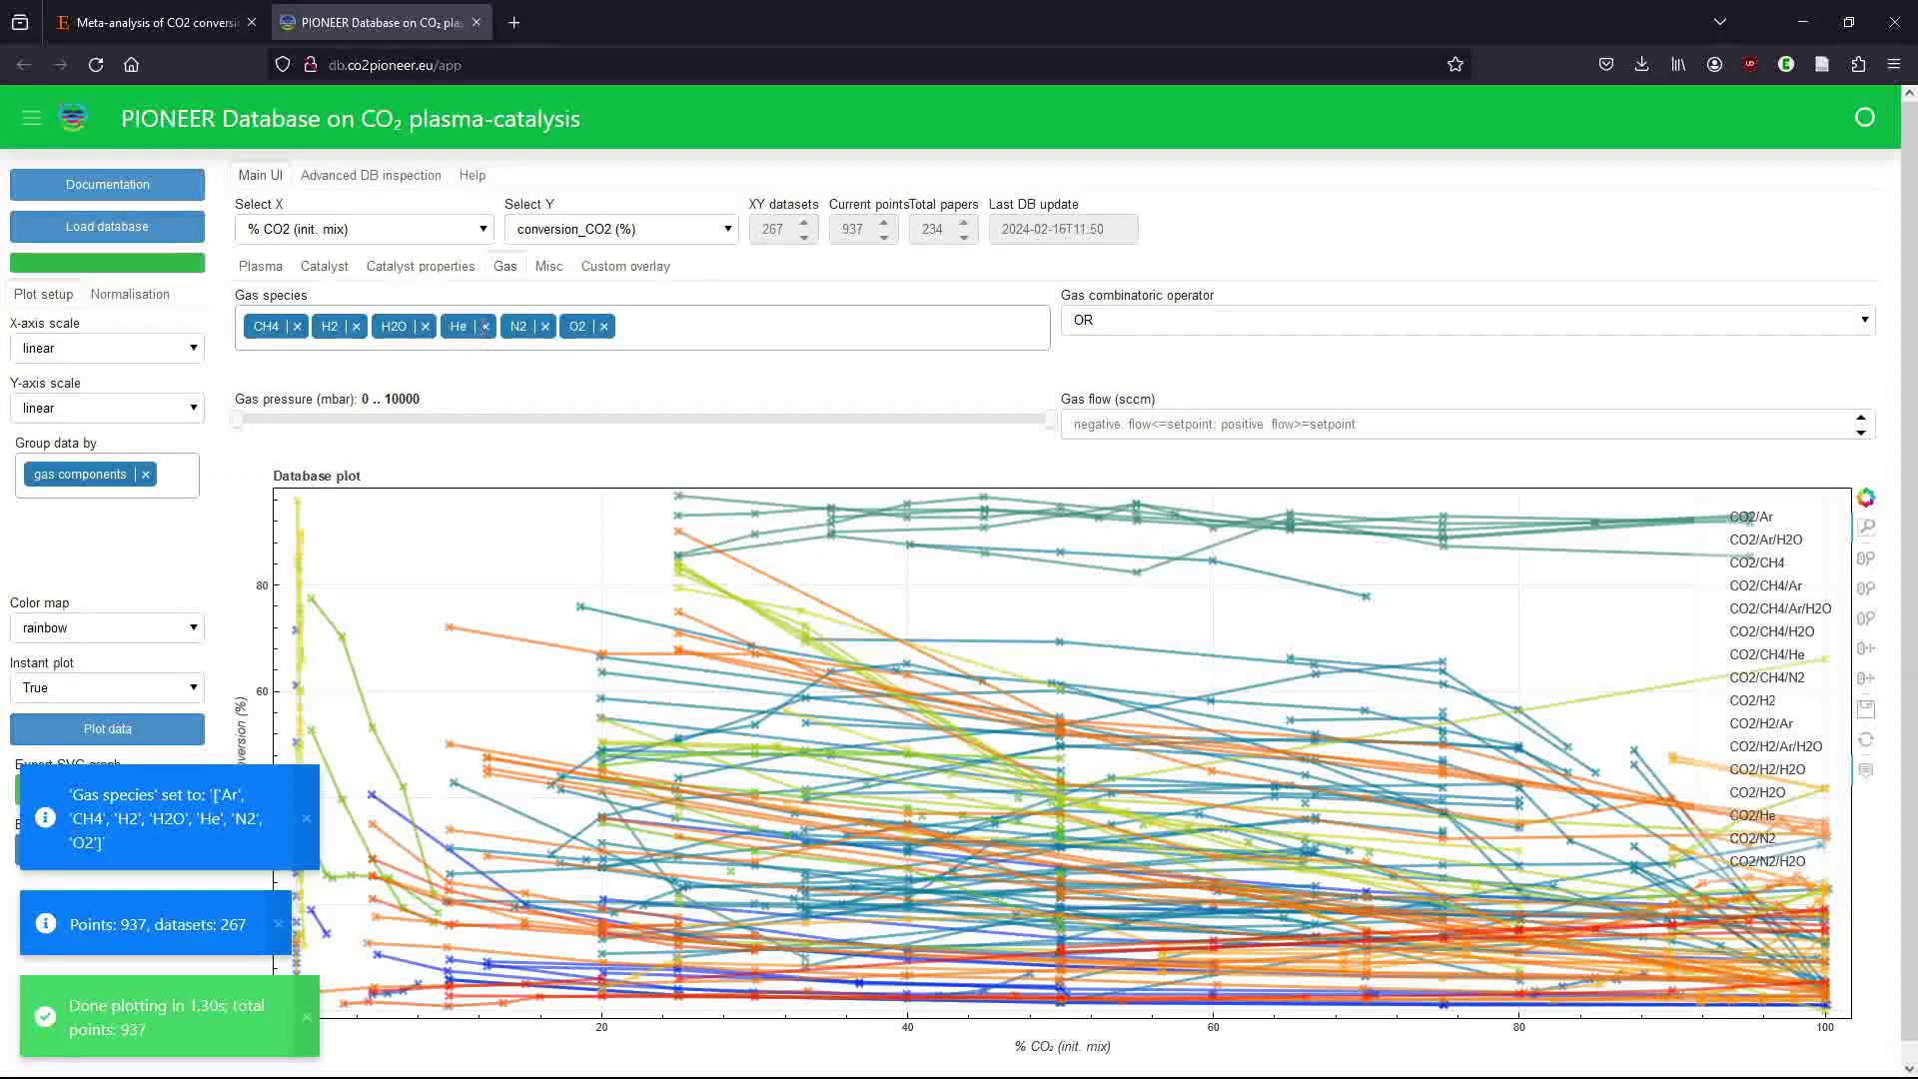
{"action": "left_click", "coordinate": [485, 328]}
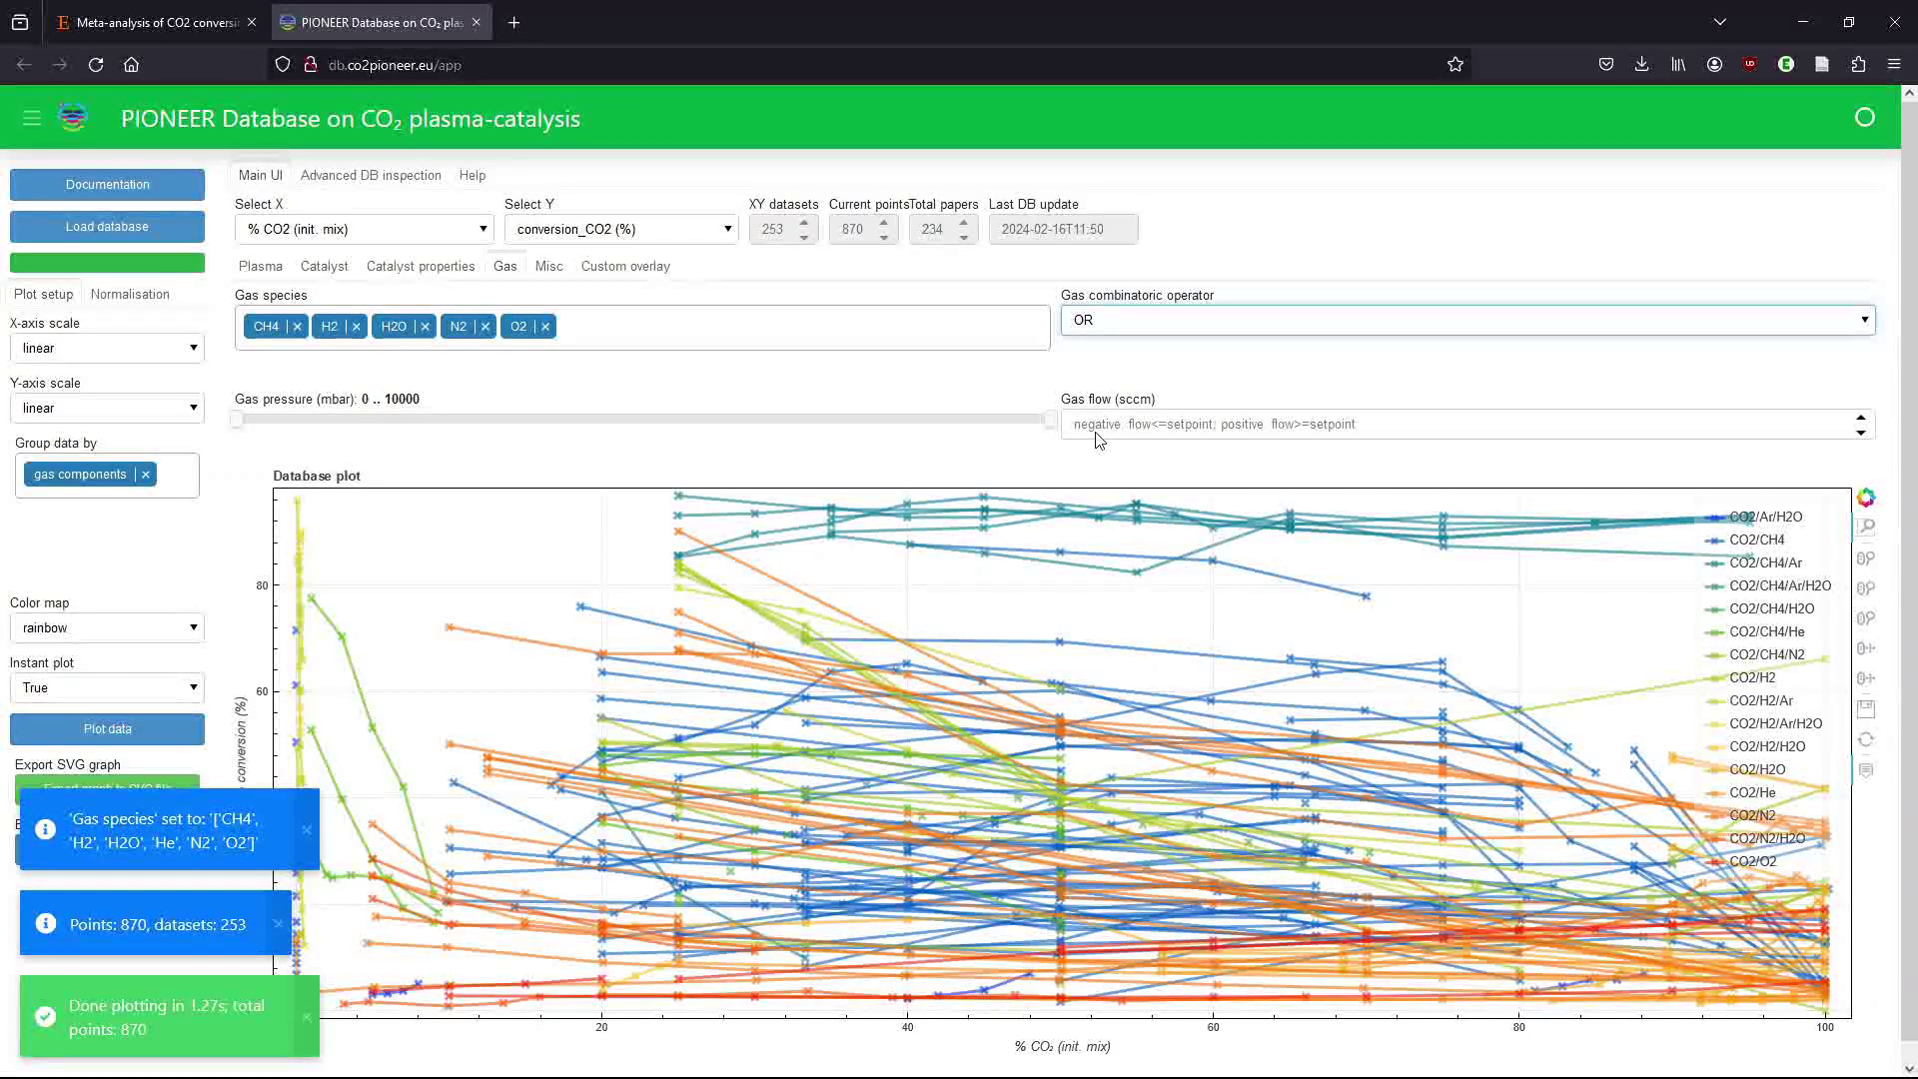
{"action": "key", "text": "Down"}
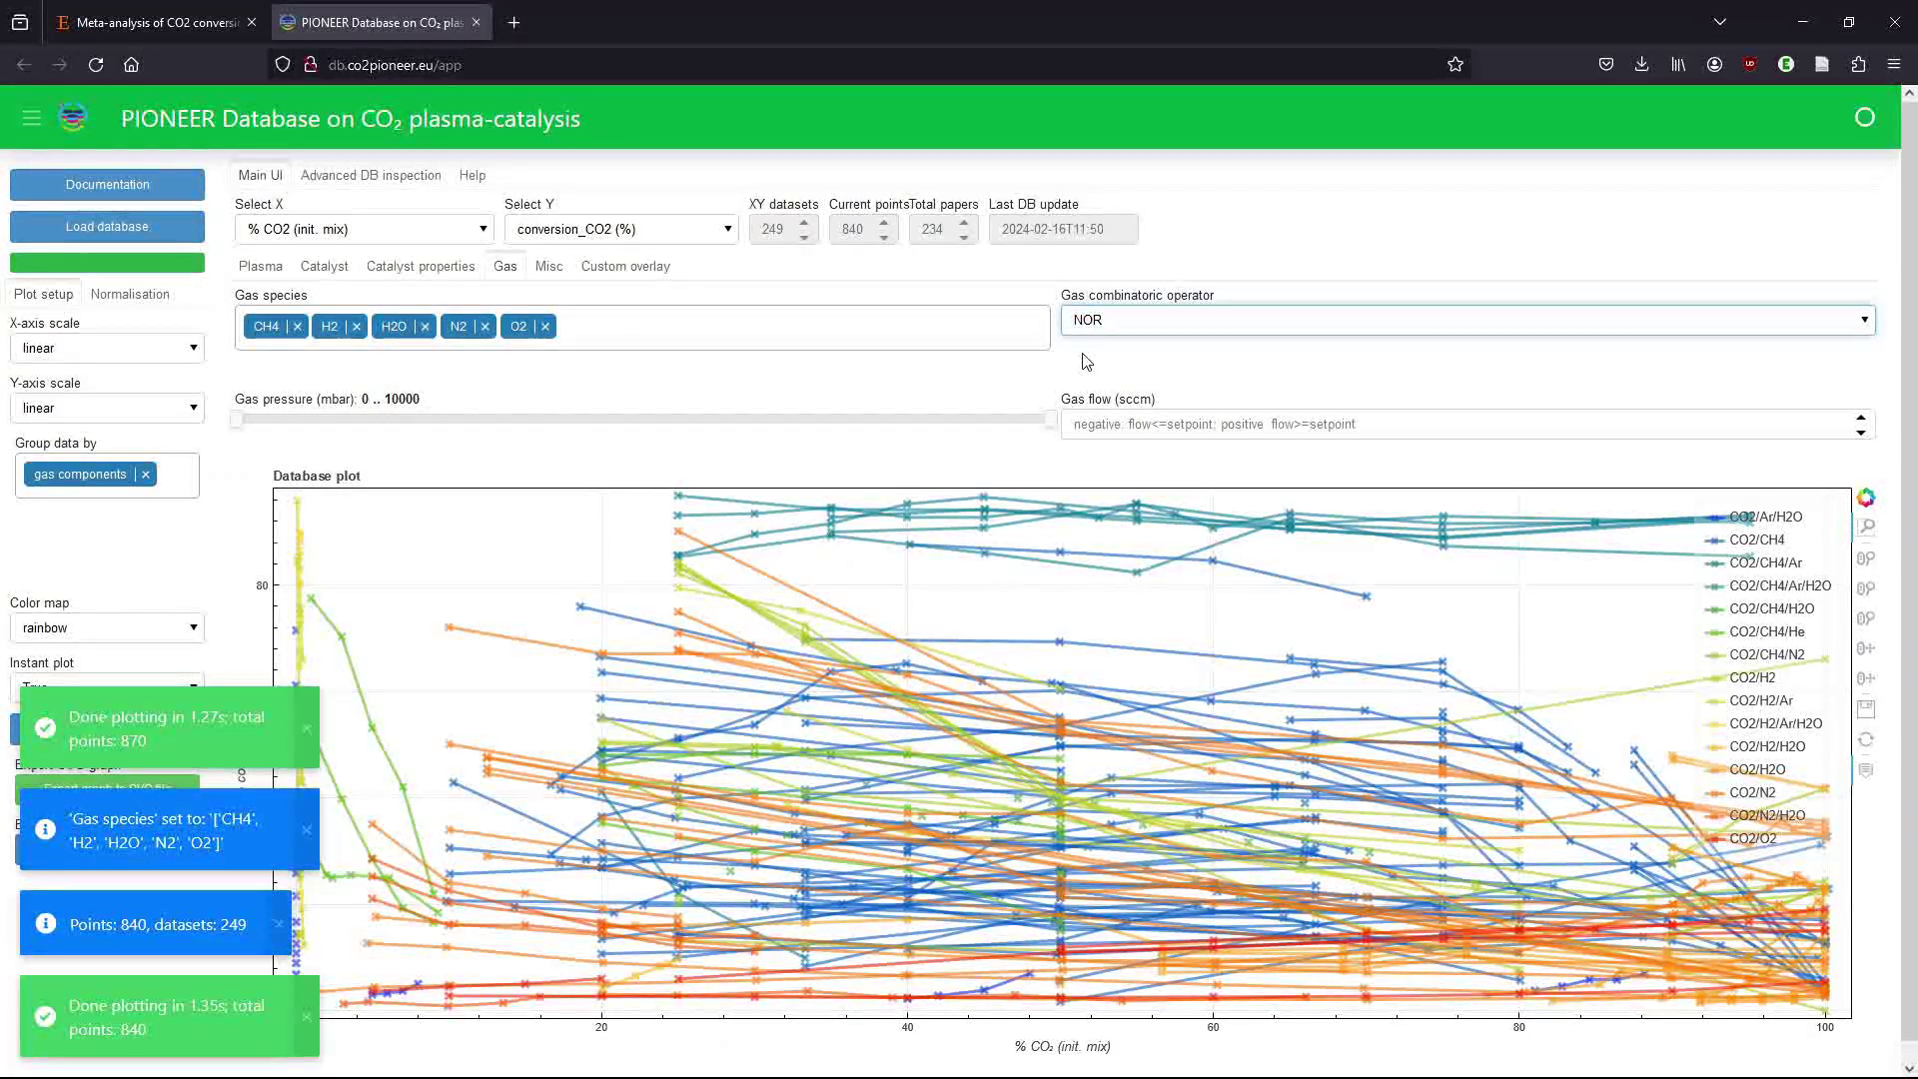
{"action": "left_click", "coordinate": [1087, 361]}
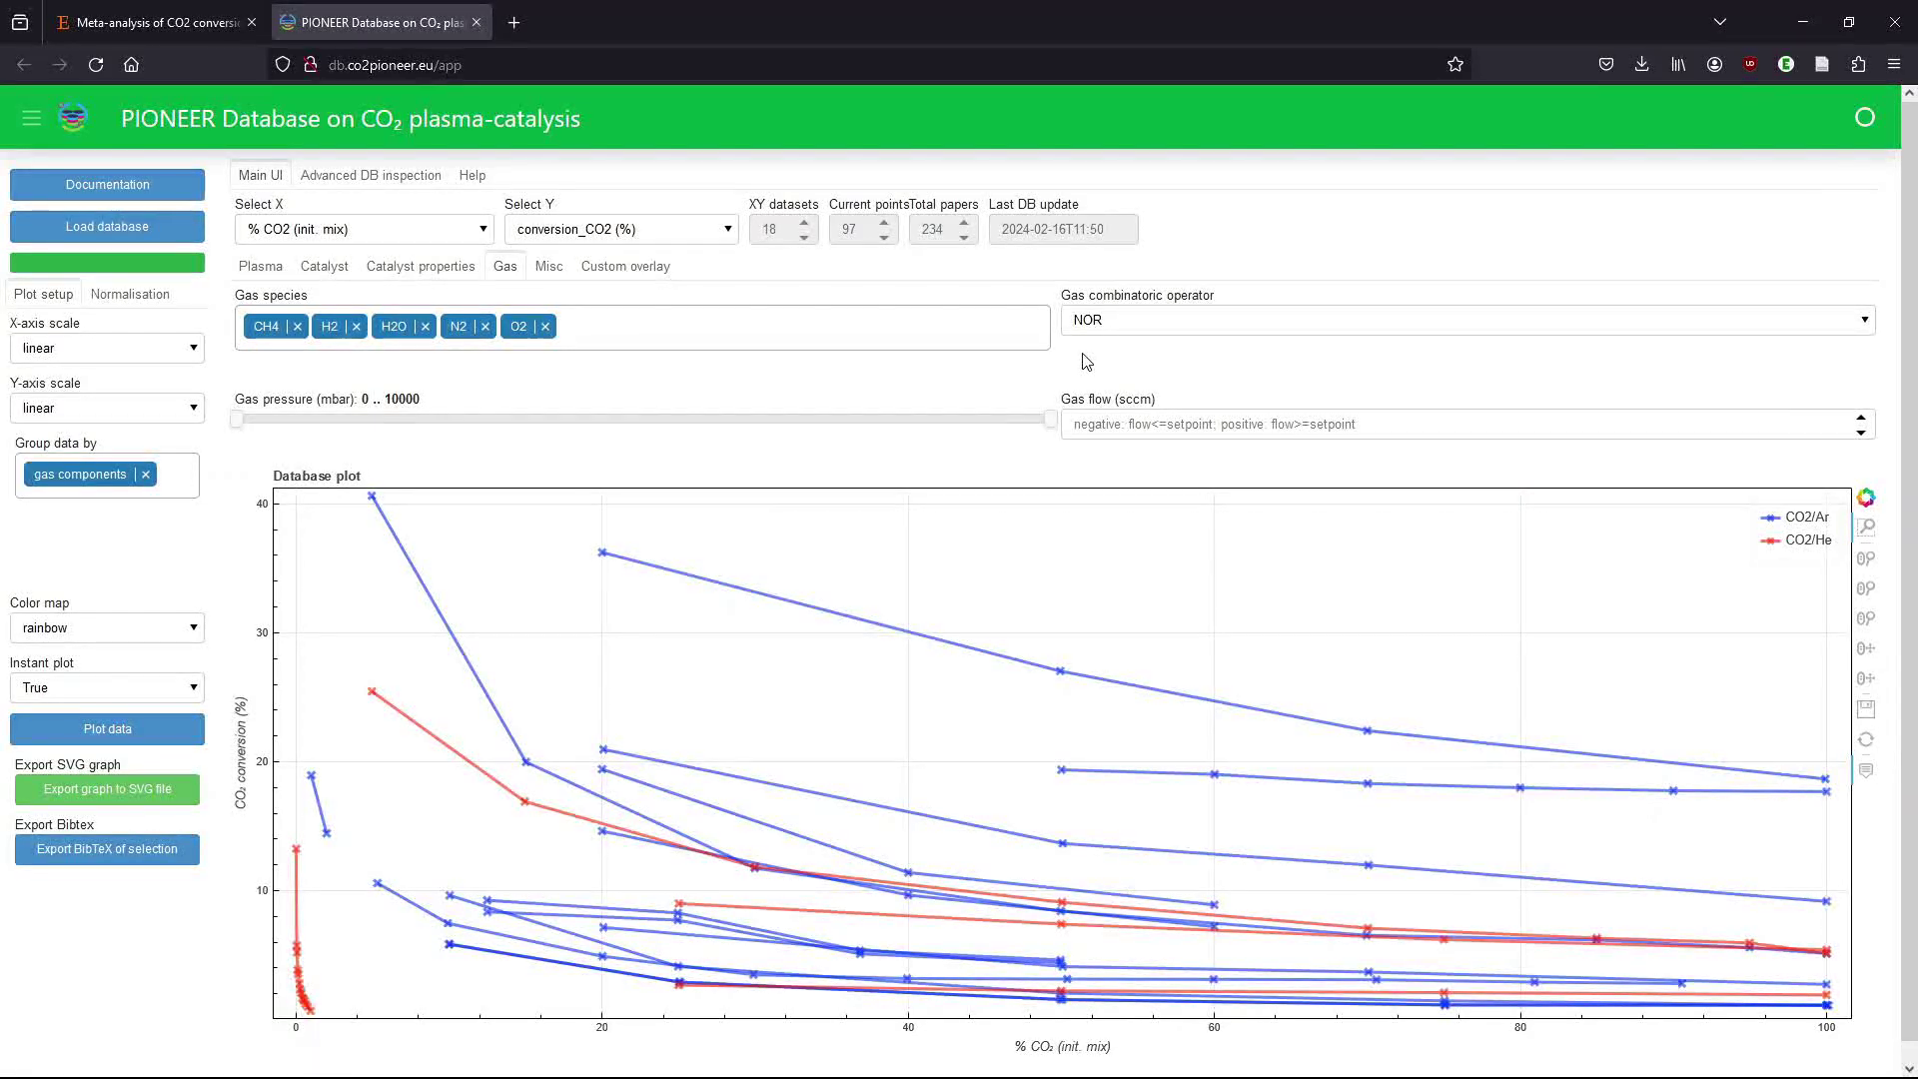
Remove the gas components grouping from the plot and preview the two selected This_Work data files as a custom overlay.
{"action": "left_click", "coordinate": [145, 475]}
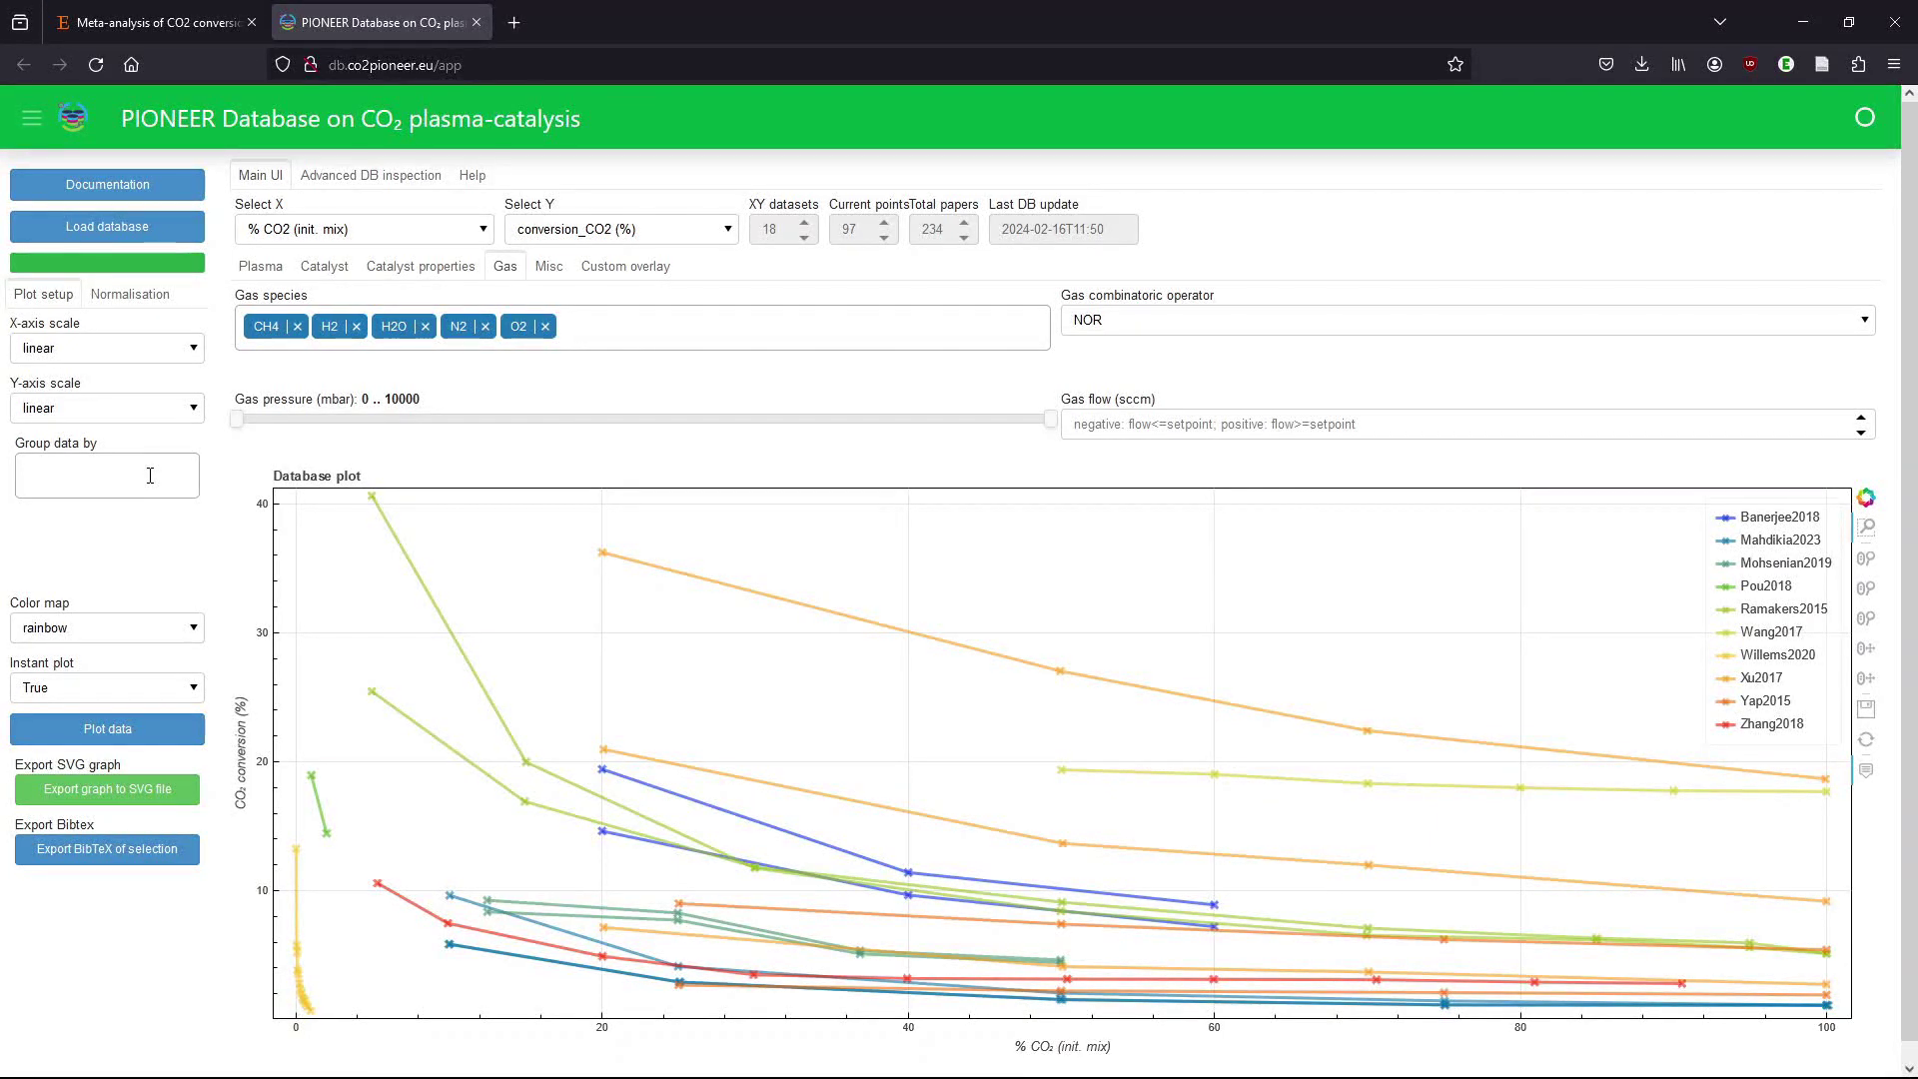
{"action": "left_click", "coordinate": [620, 272]}
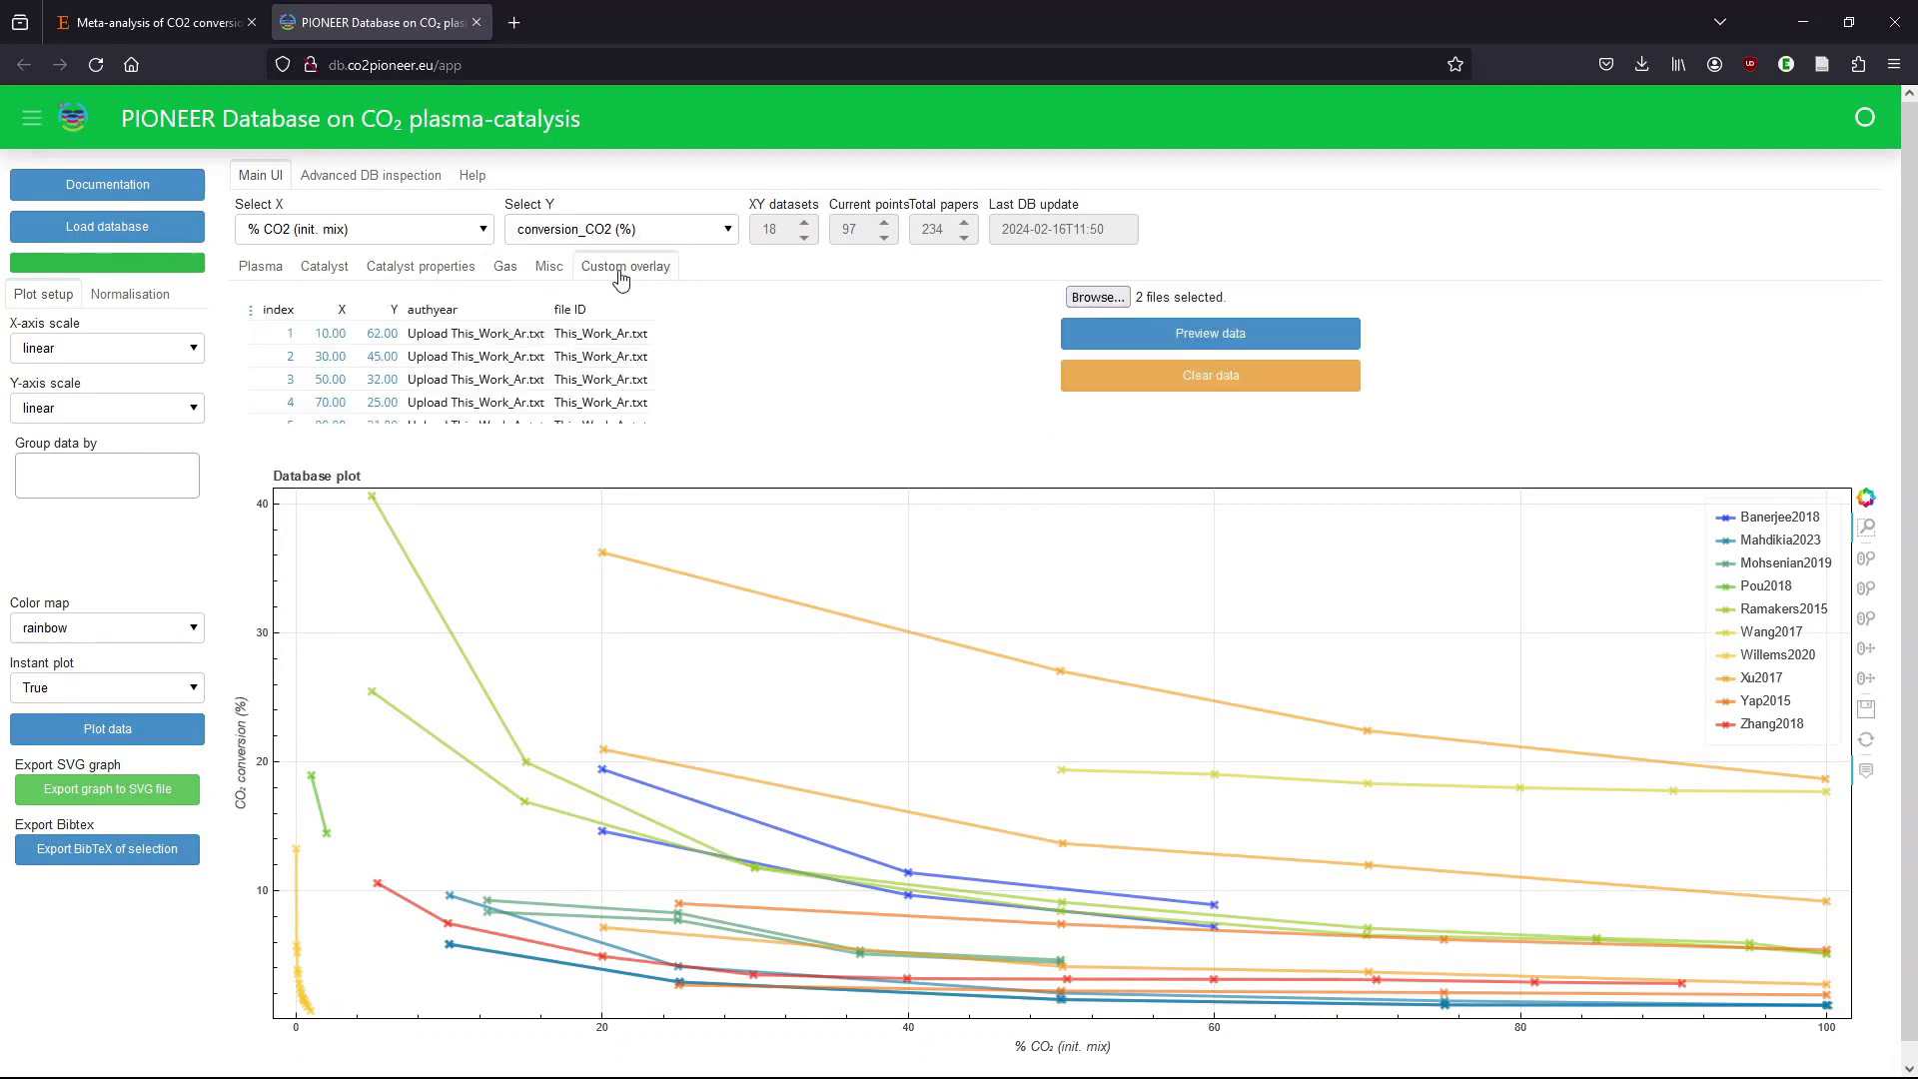
{"action": "left_click", "coordinate": [1244, 344]}
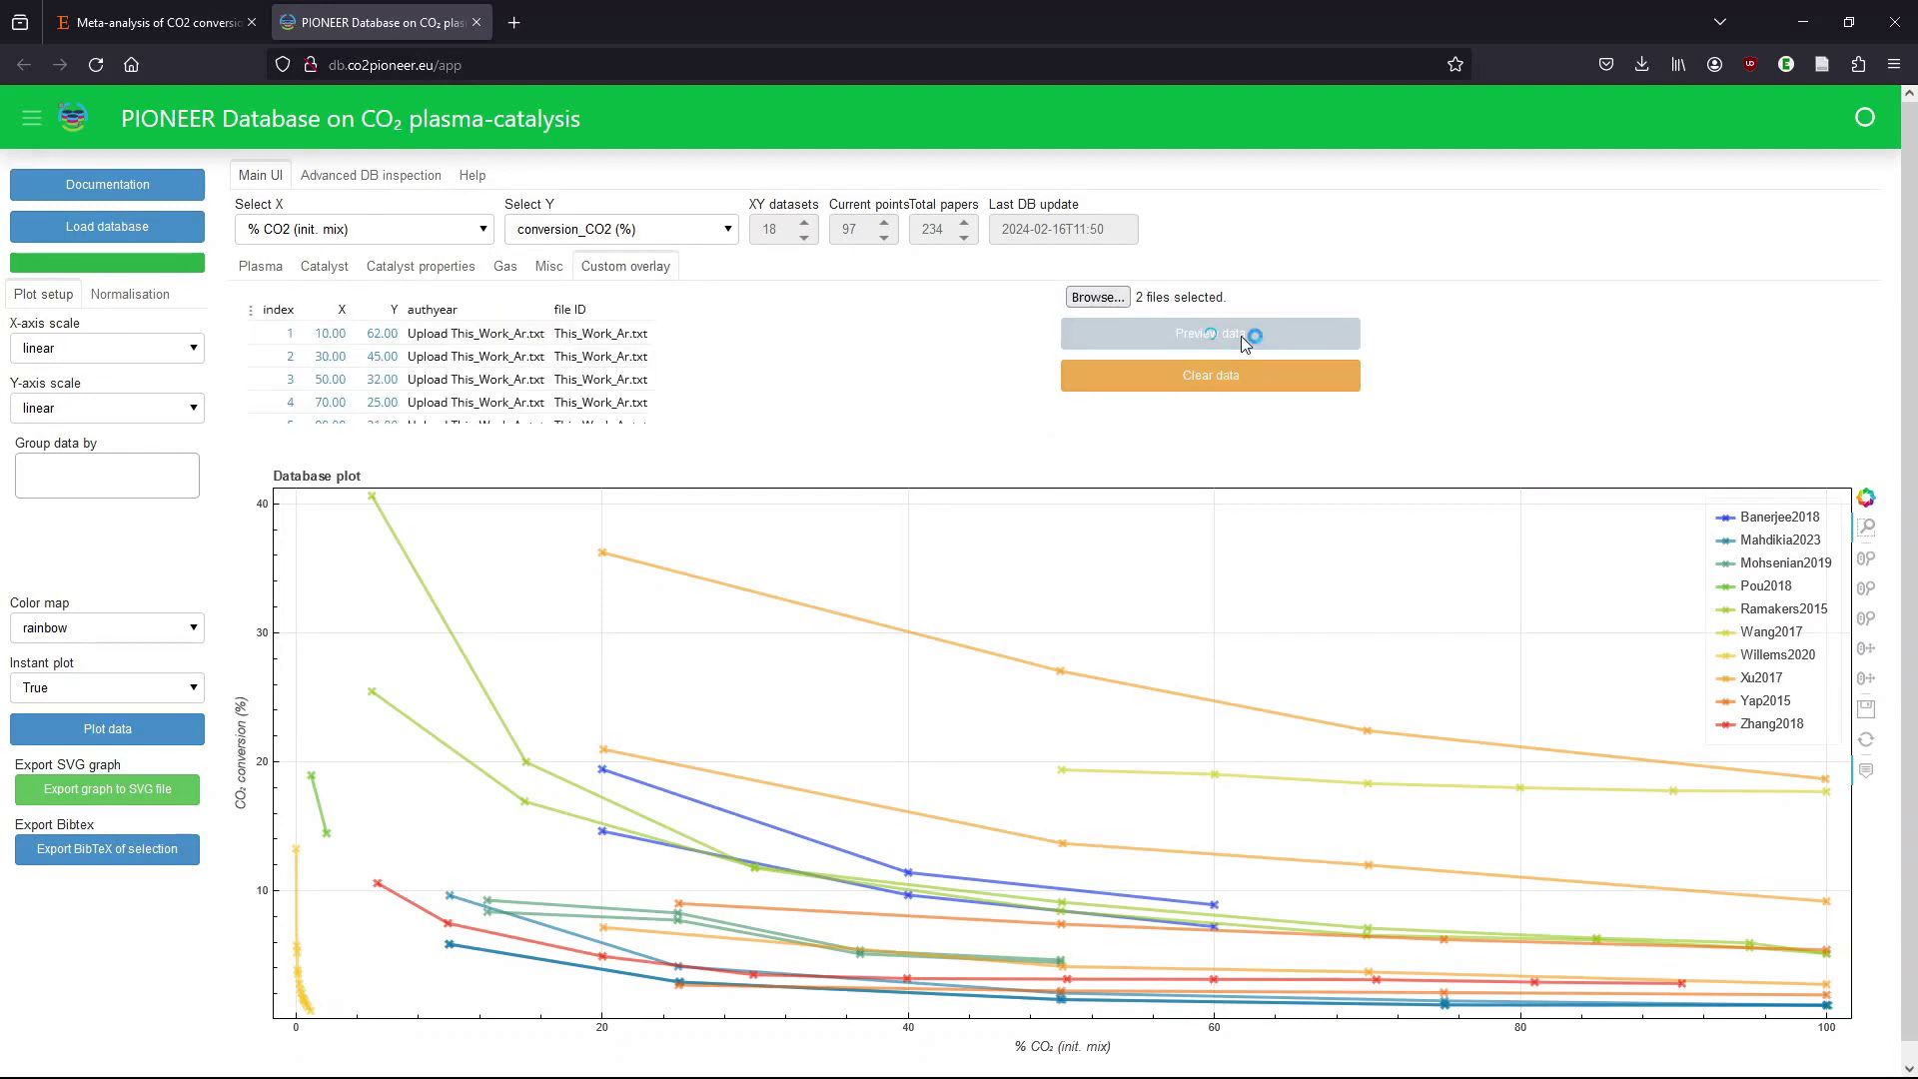